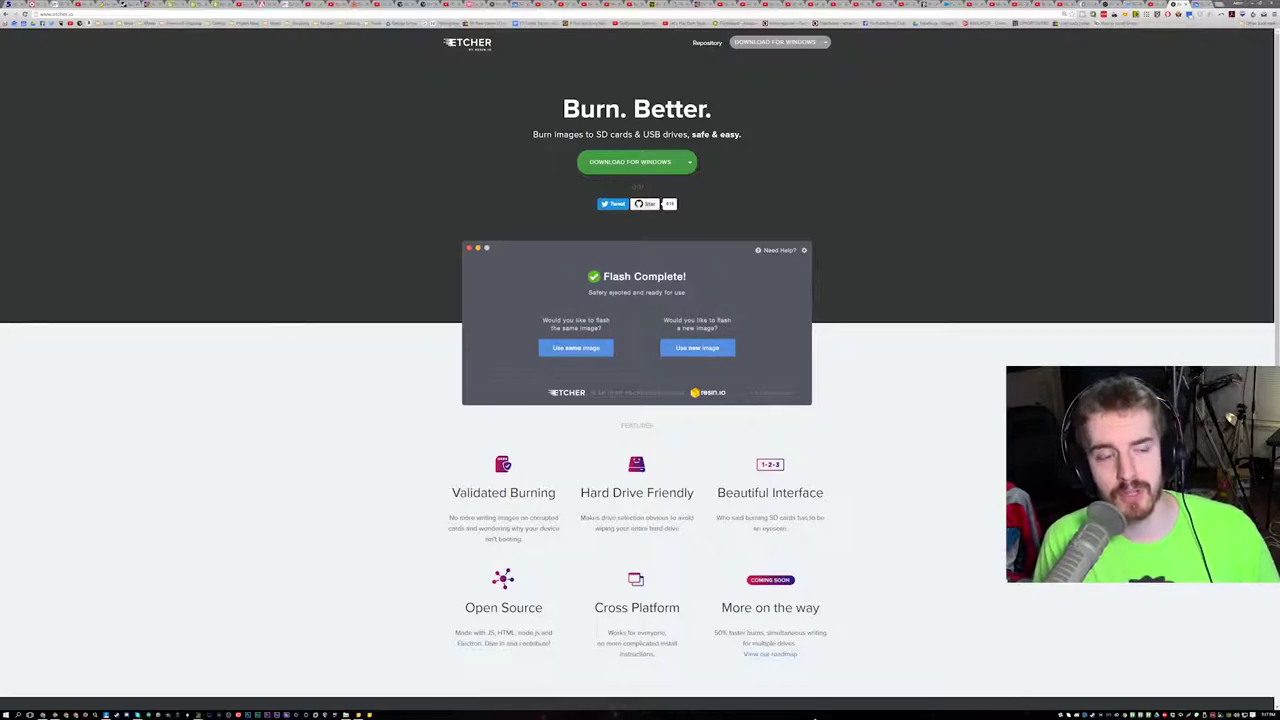
- View Etcher's platform download options, then post a tweet sharing Etcher
left_click(689, 162)
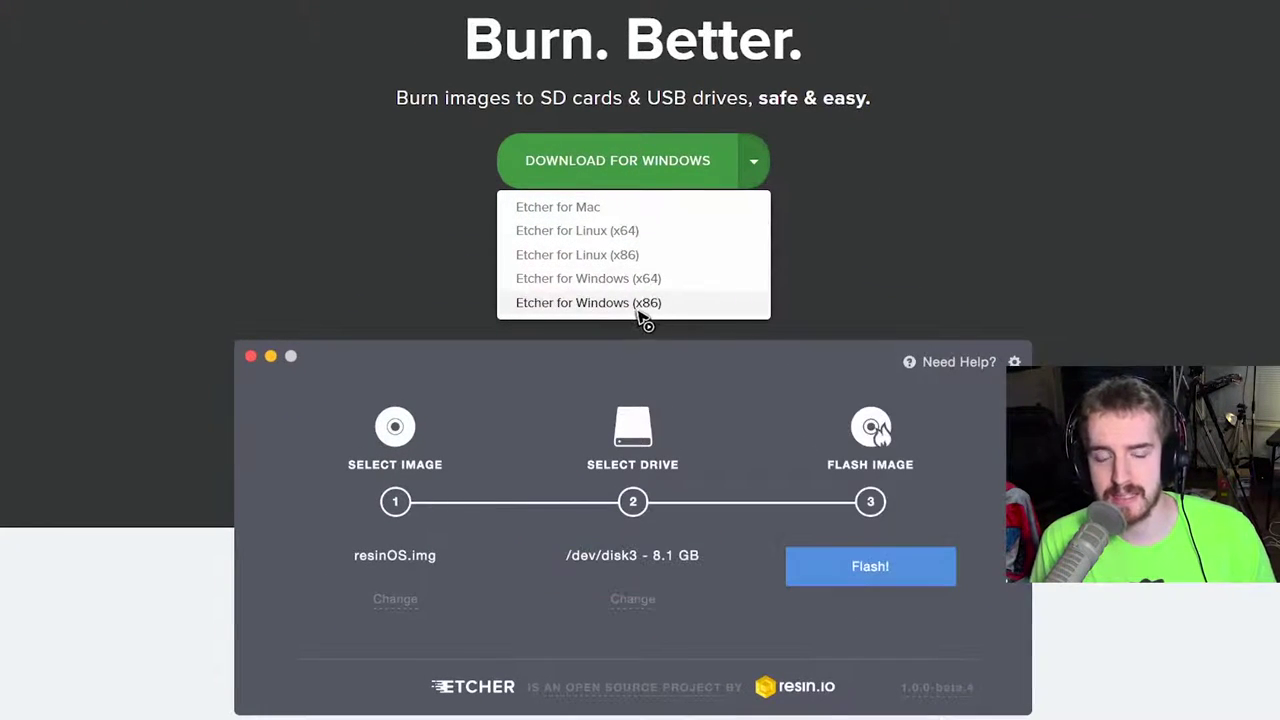
left_click(977, 246)
left_click(583, 256)
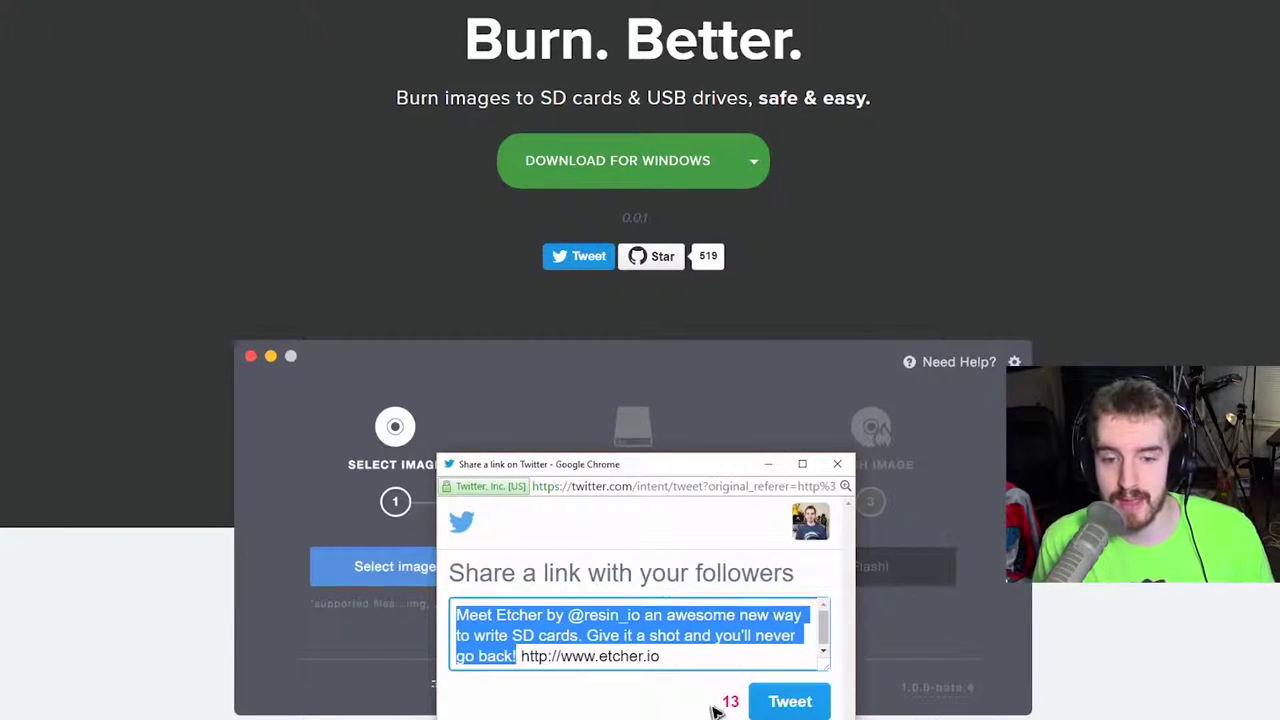
left_click(776, 705)
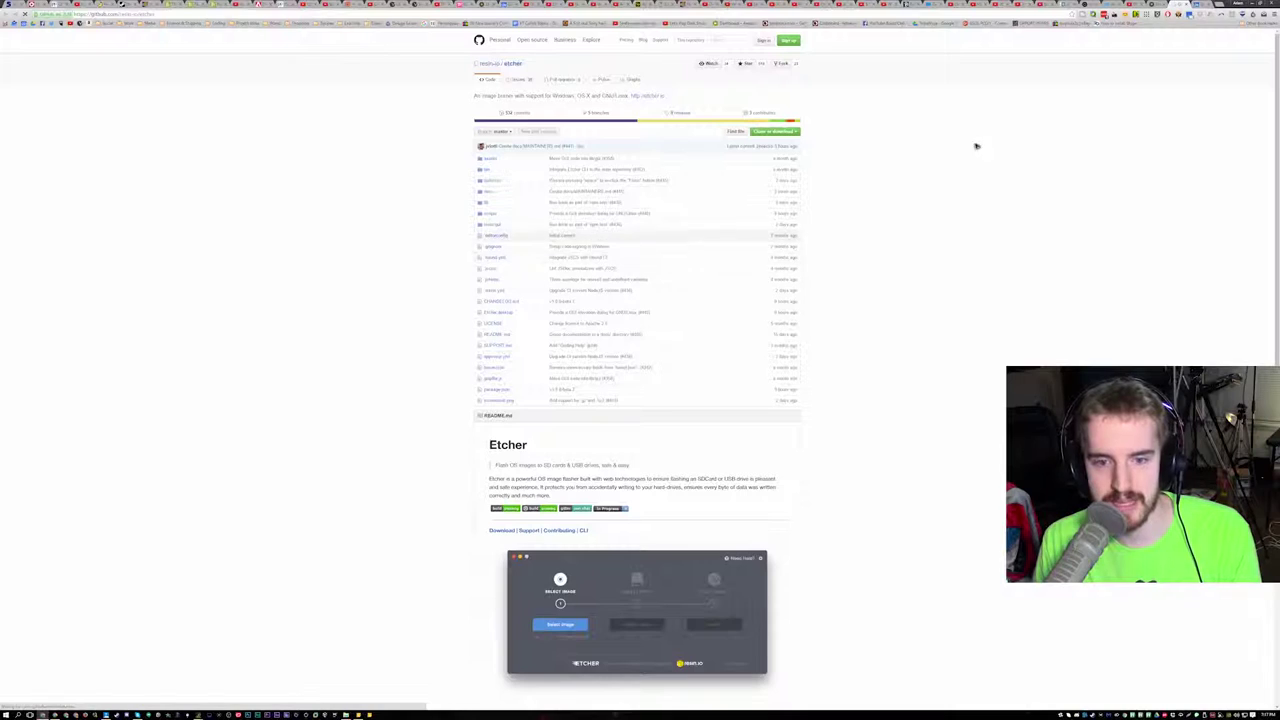
- Back on the etcher.io homepage, download Etcher for Windows and run the installer
left_click(1175, 8)
scroll(686, 457, "down", 3)
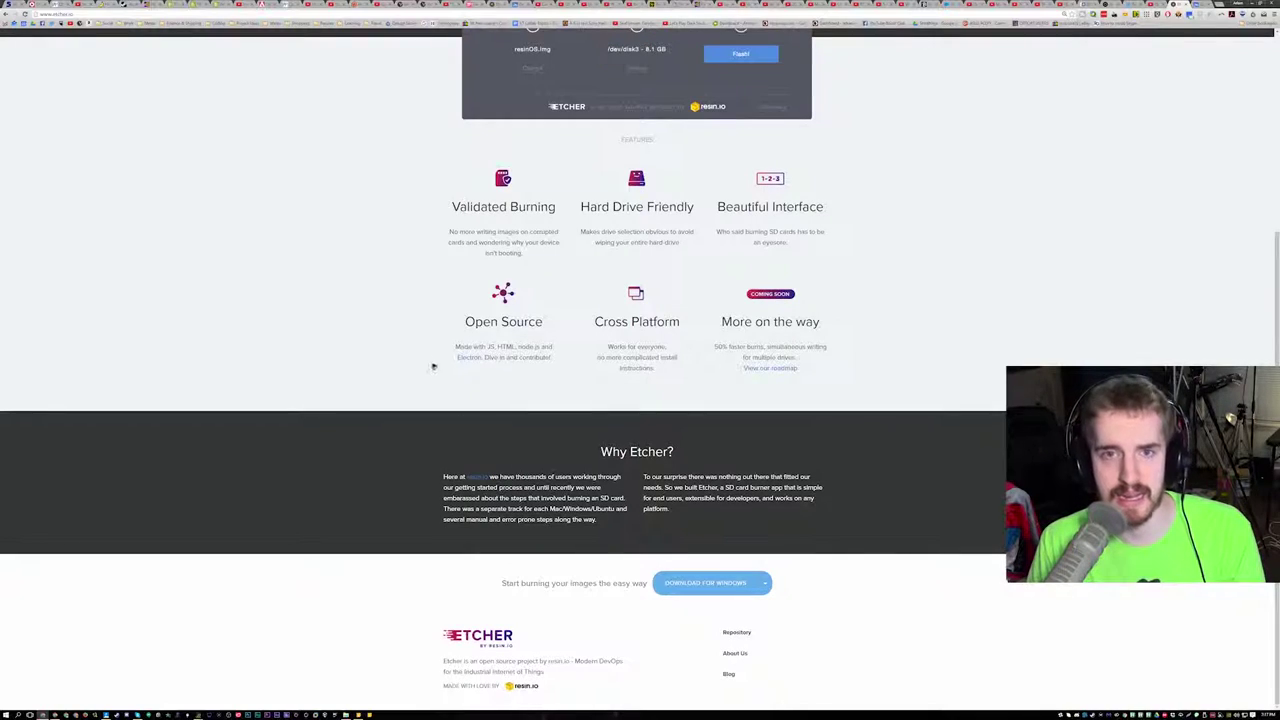
scroll(668, 447, "up", 3)
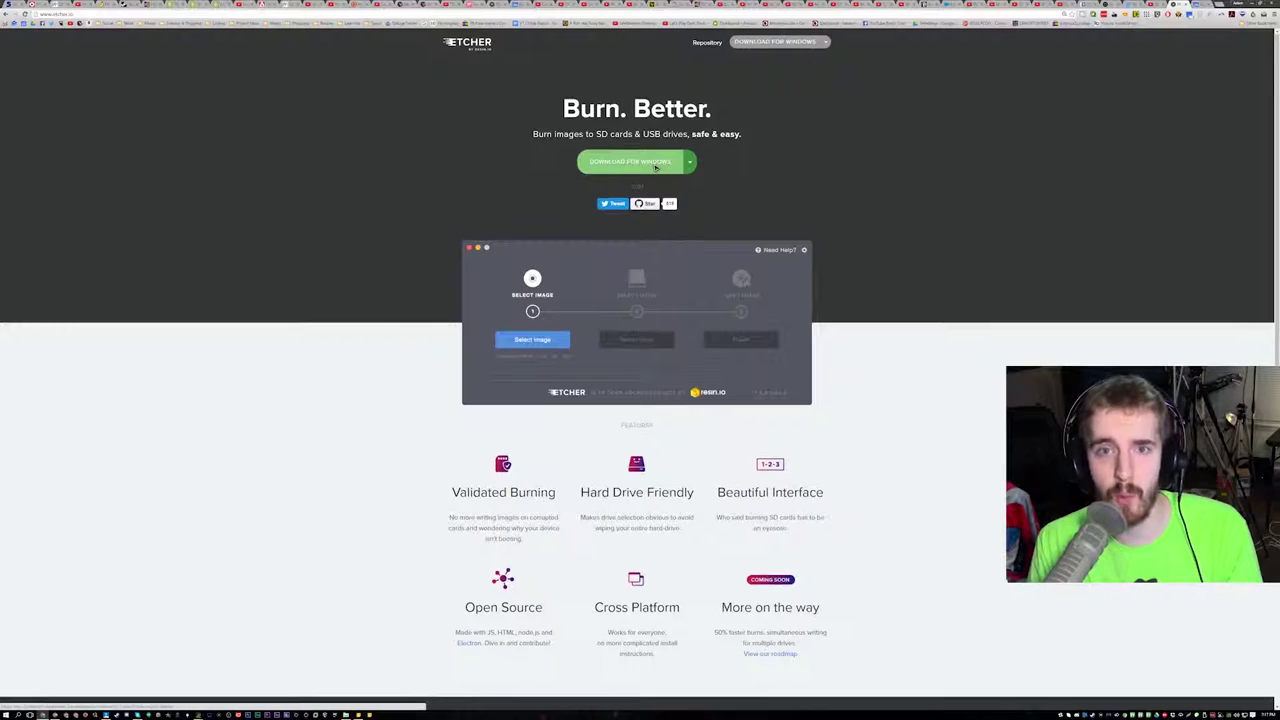
left_click(655, 164)
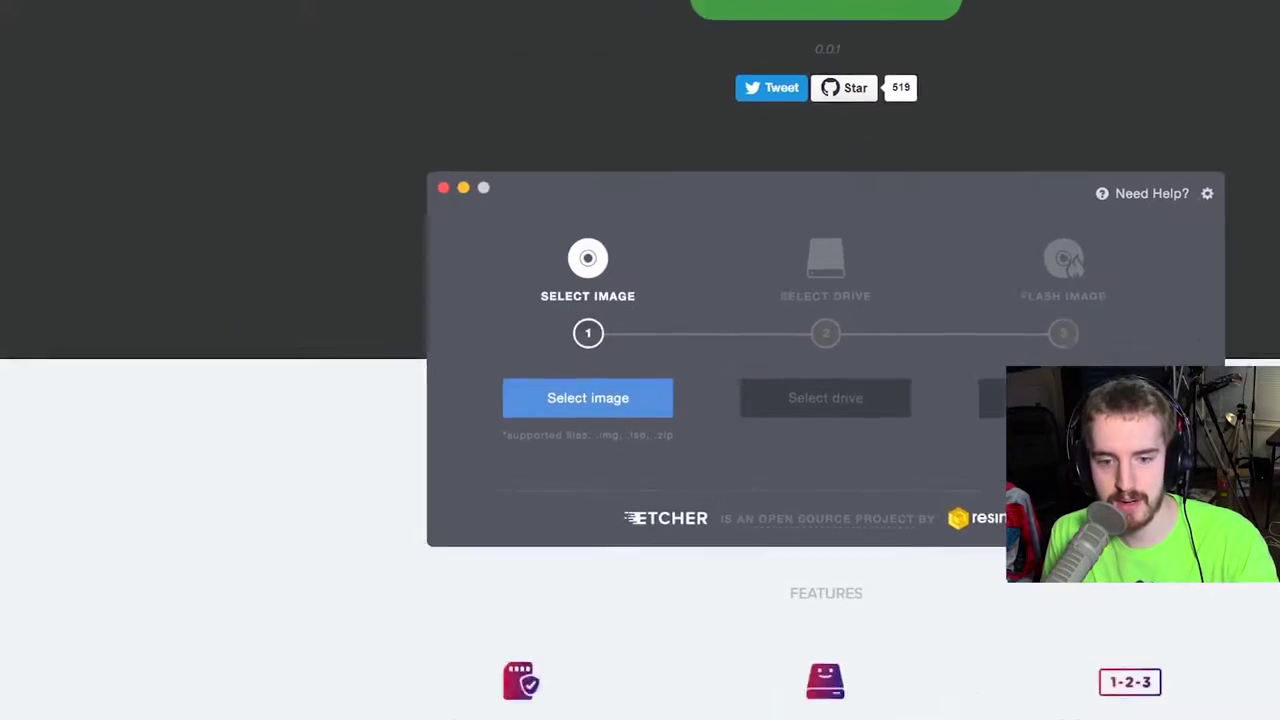
scroll(640, 360, "down", 5)
left_click(86, 680)
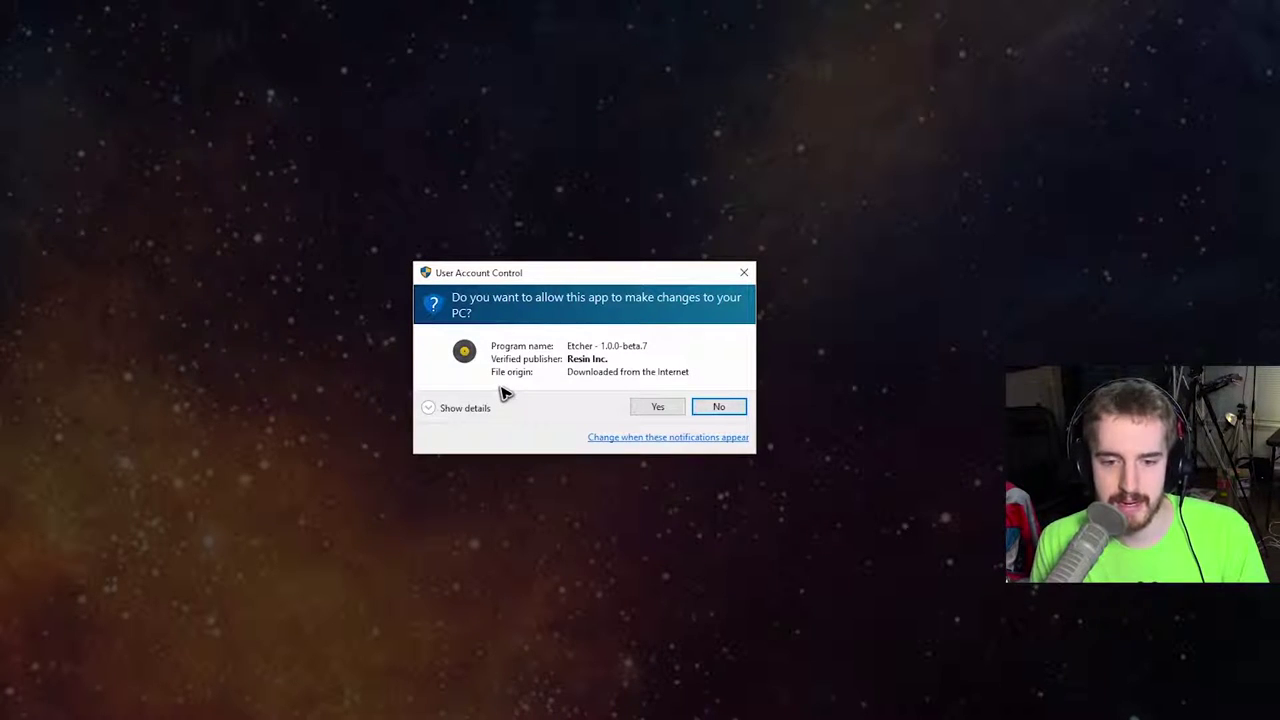
- Approve the permission prompt, install Etcher 1.0.0-beta.7, and open its Settings page
left_click(657, 406)
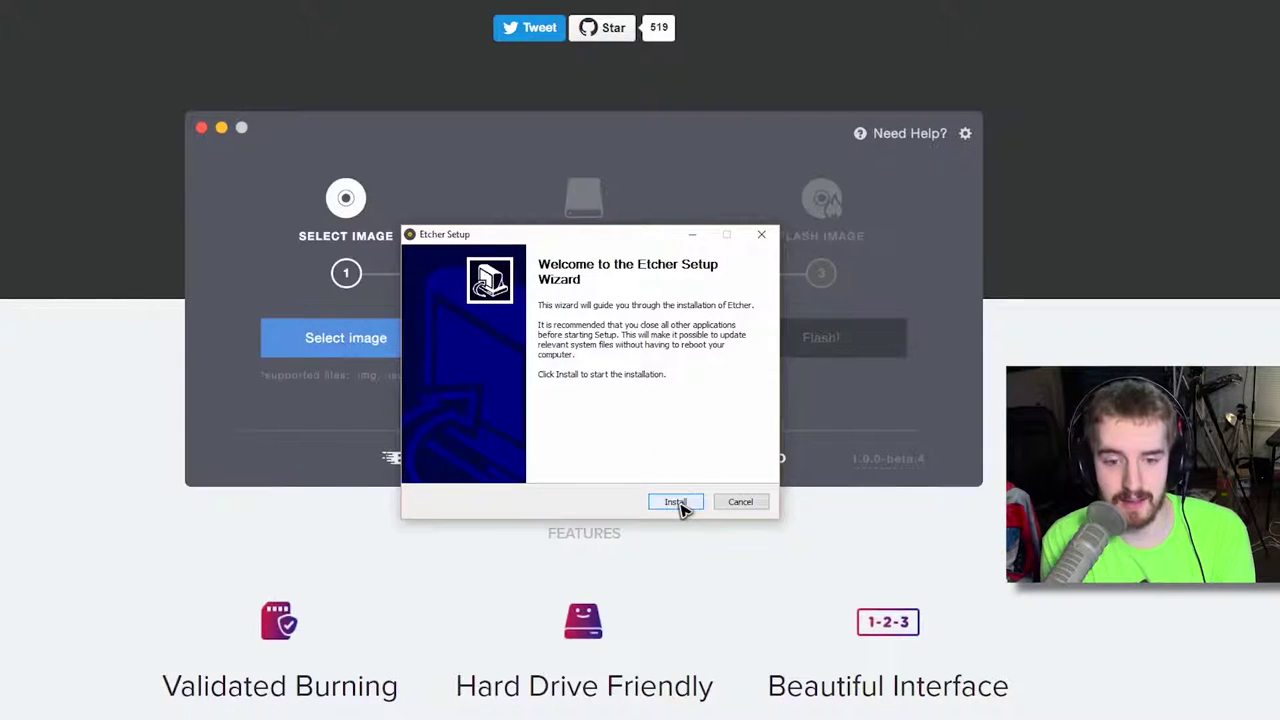
left_click(683, 507)
left_click(458, 341)
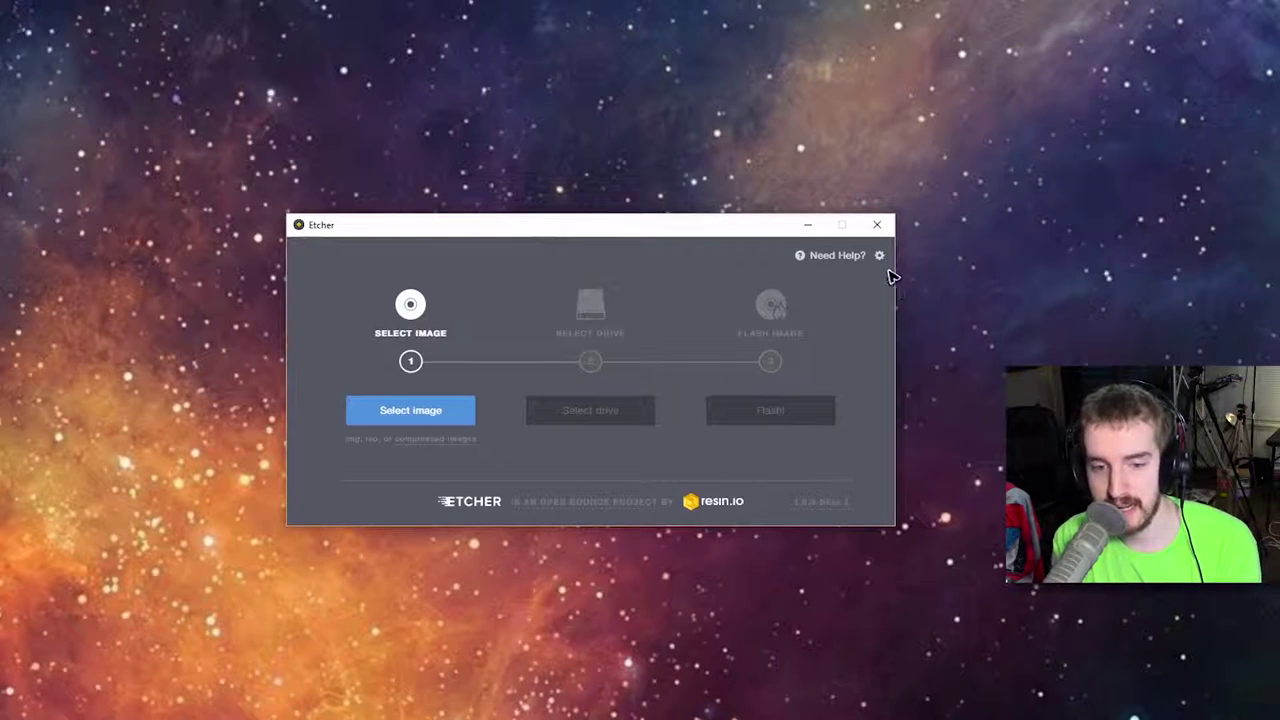
left_click(880, 257)
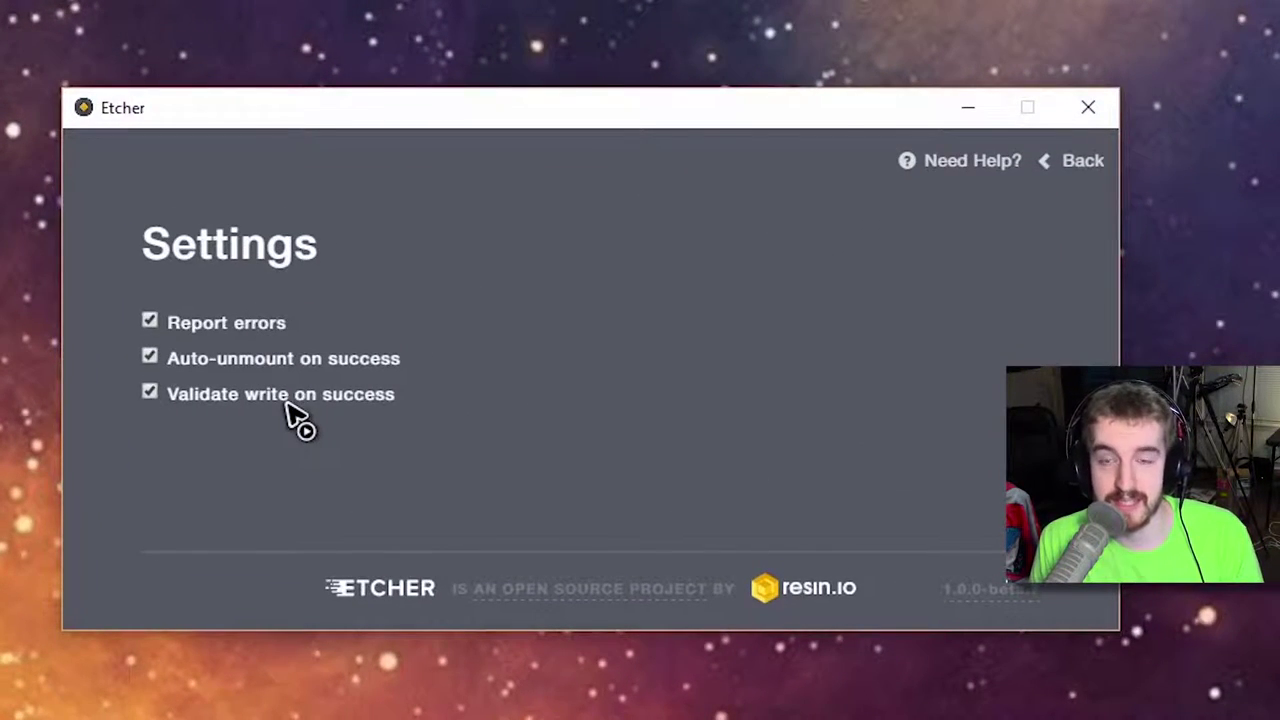
- Return from Settings to the main screen and start selecting an image file
left_click(1092, 172)
left_click(340, 425)
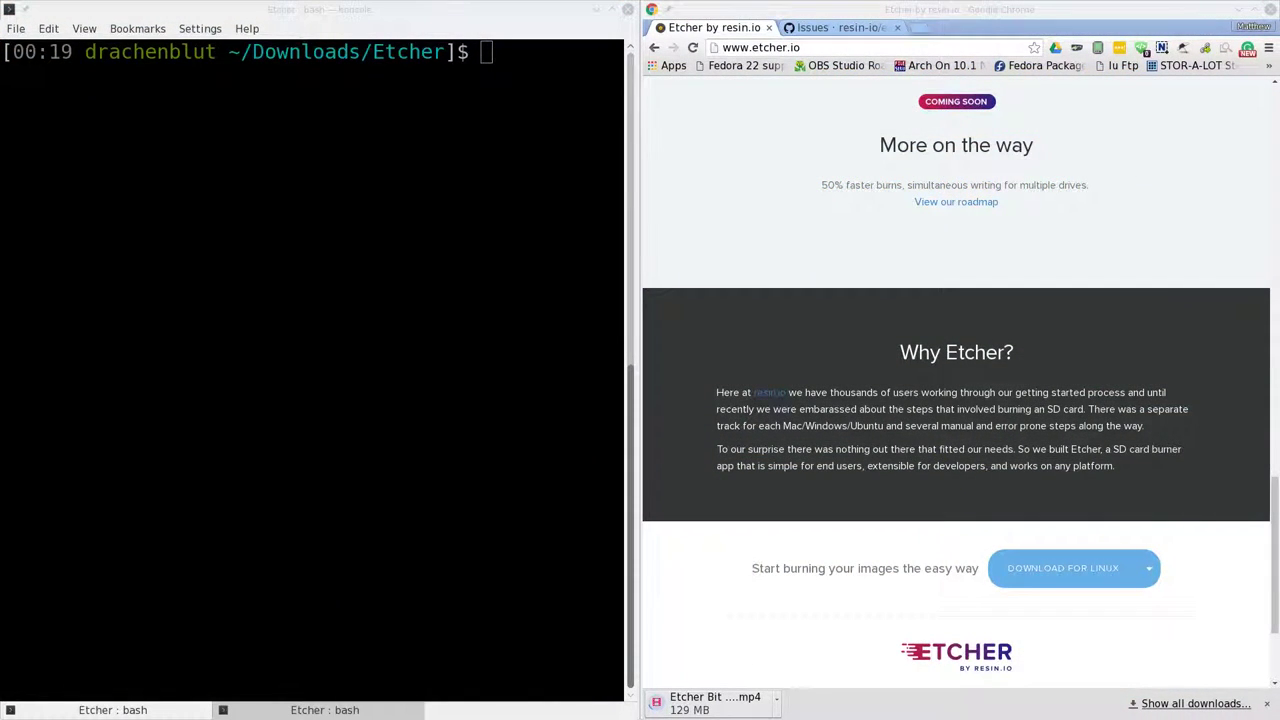
- Download the Etcher Linux AppImage from etcher.io, view the chmod a+x instruction, and refocus Konsole
scroll(846, 240, "up", 5)
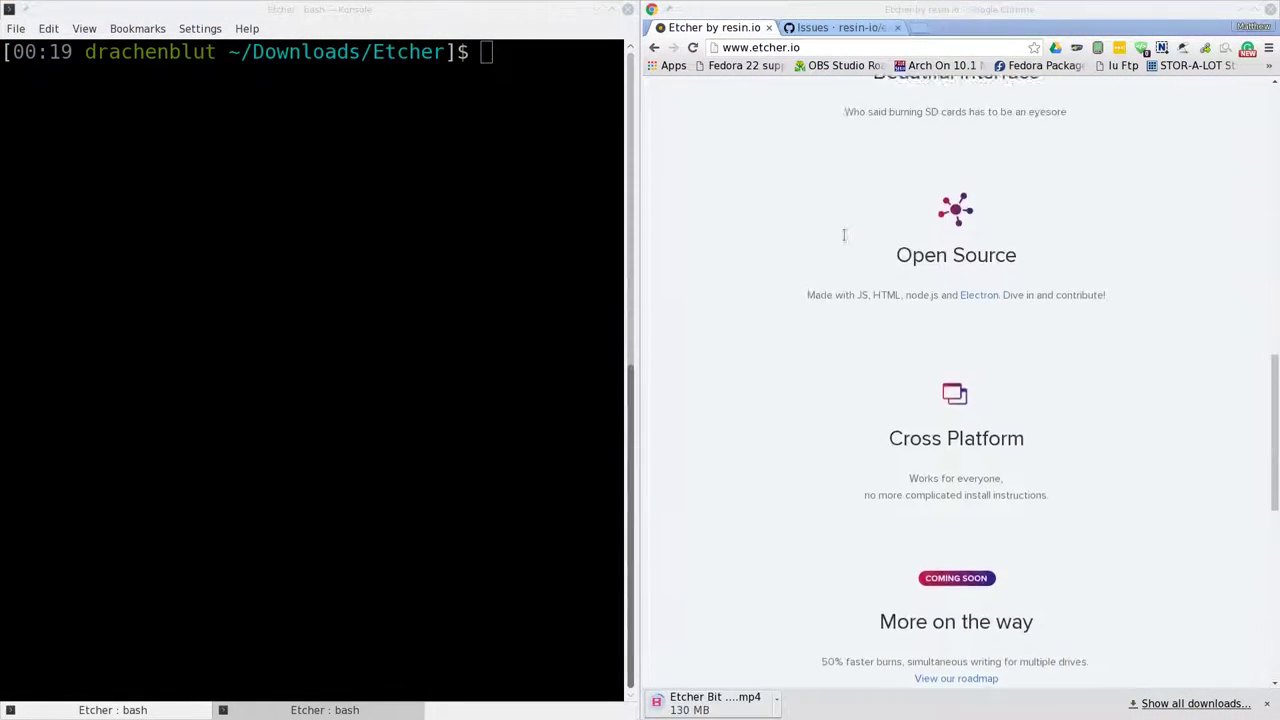
scroll(844, 240, "up", 8)
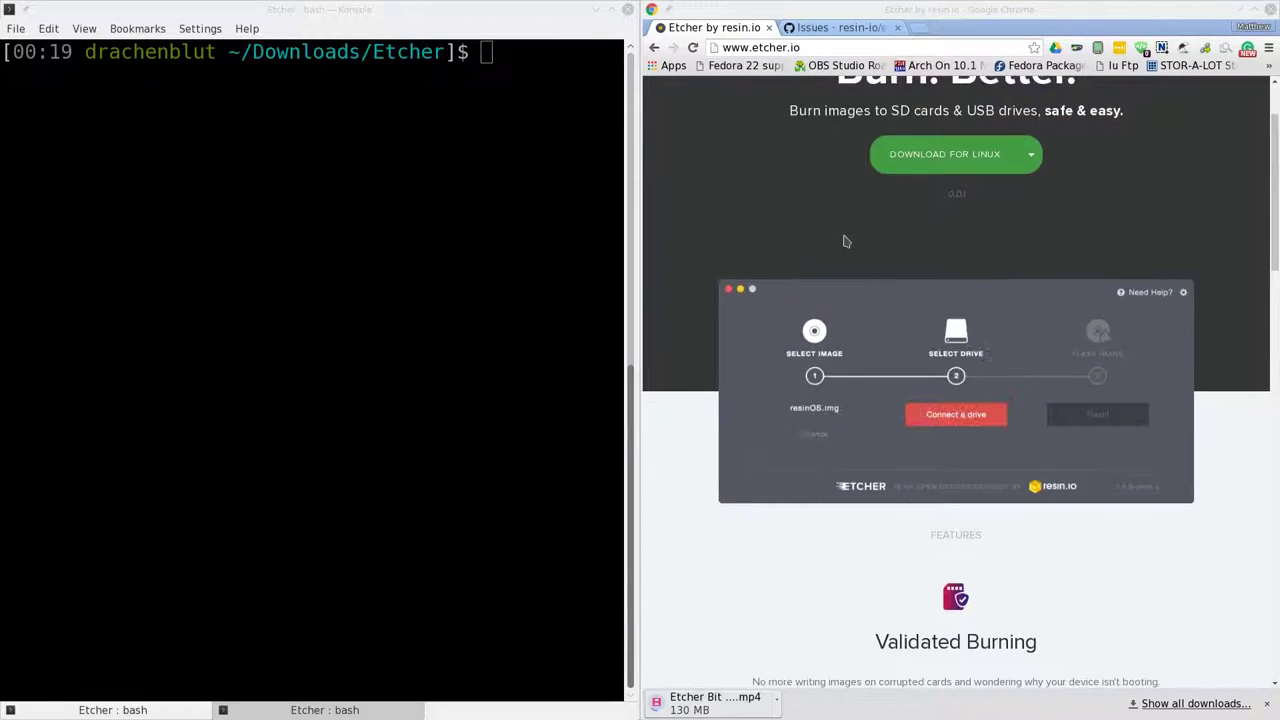
scroll(924, 272, "up", 2)
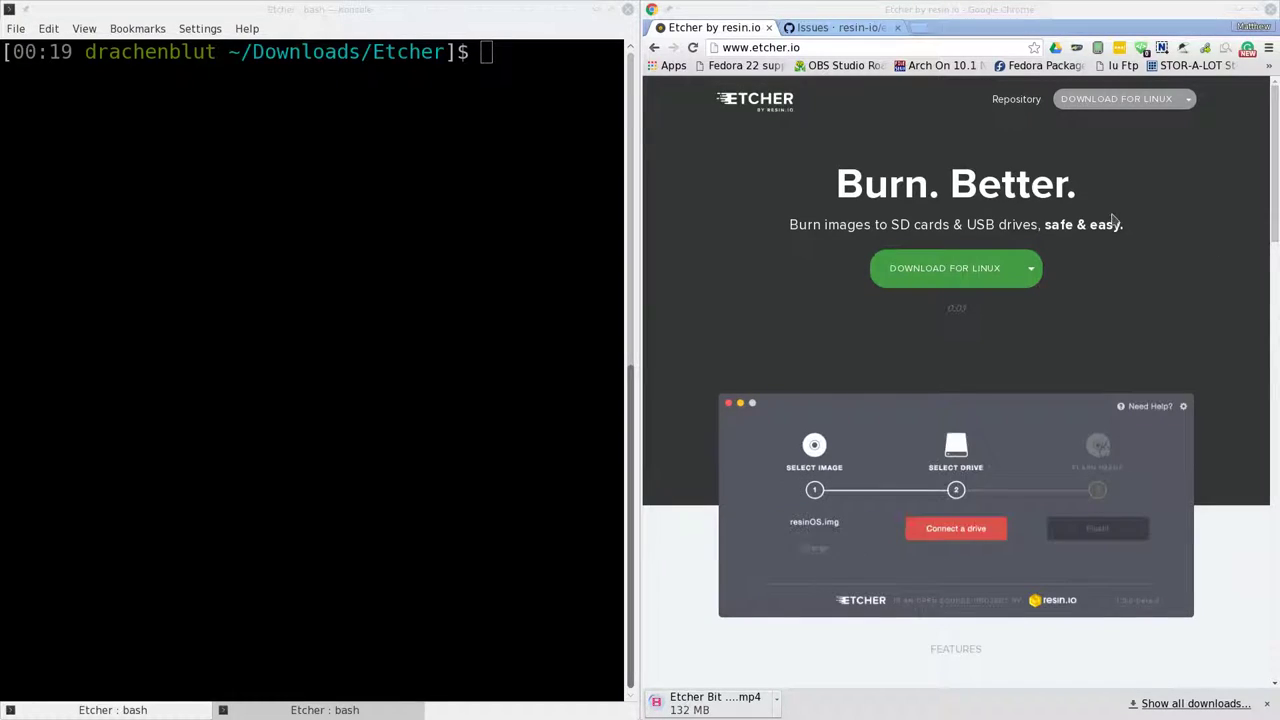
scroll(990, 210, "down", 2)
left_click(995, 203)
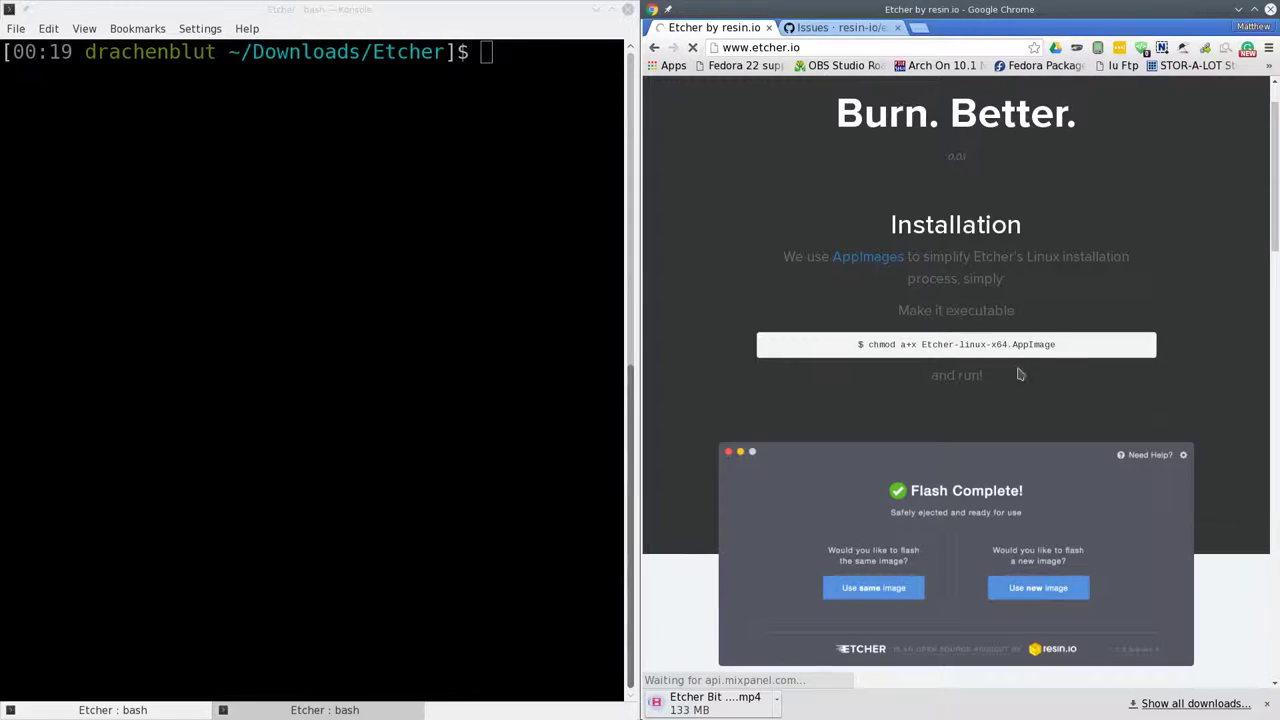
scroll(1197, 256, "down", 1)
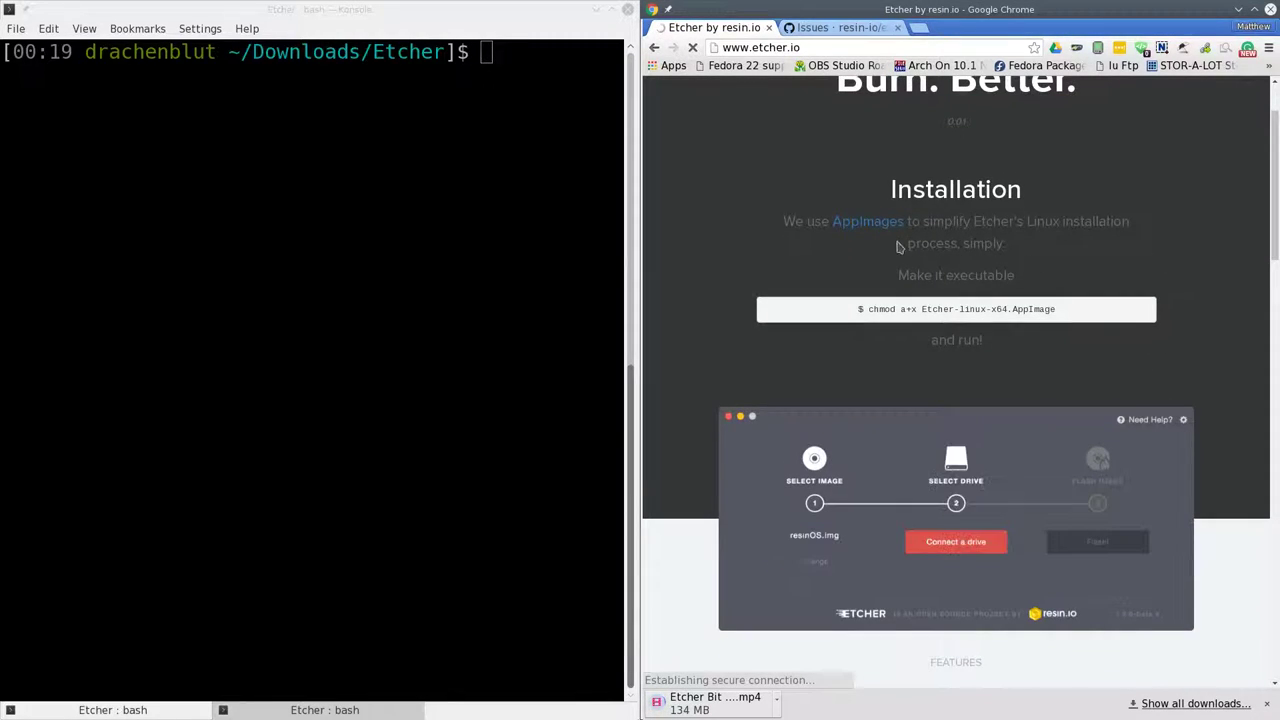
scroll(1194, 297, "down", 1)
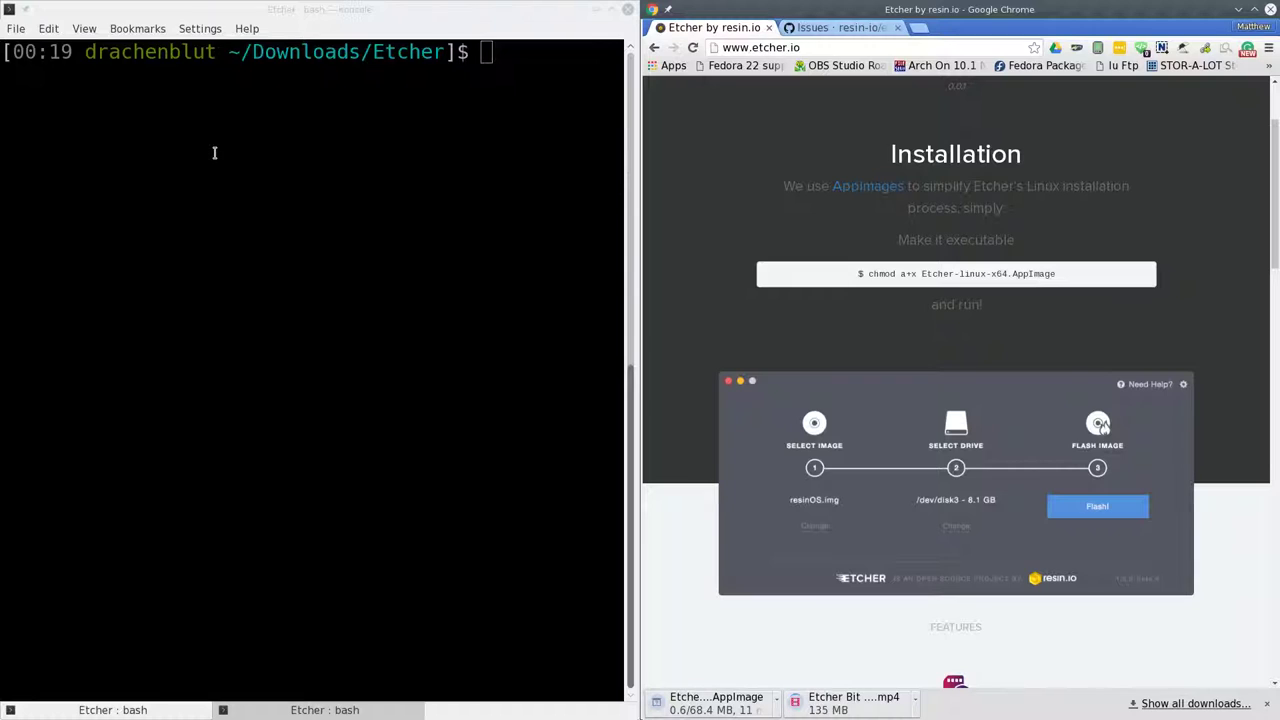
left_click(520, 90)
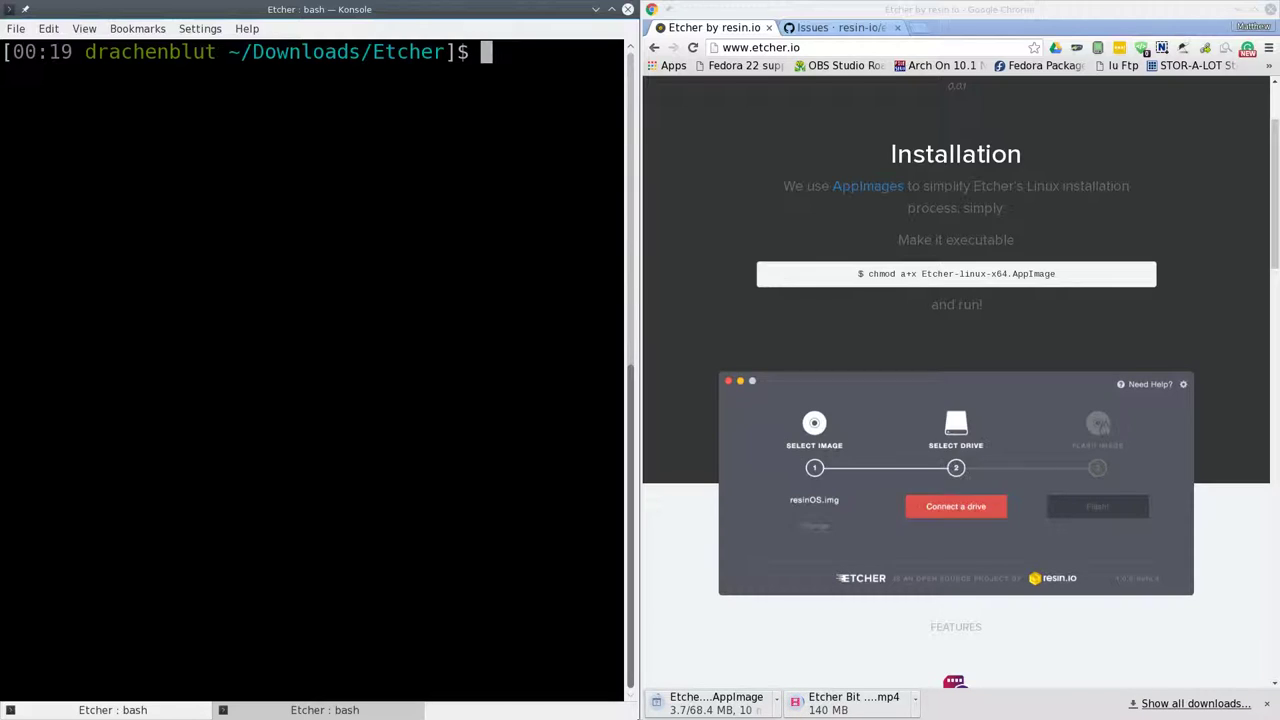
- List the Etcher folder, run Etcher-linux-x64.AppImage with sudo, and decline the desktop file install
type("ls")
key("Return")
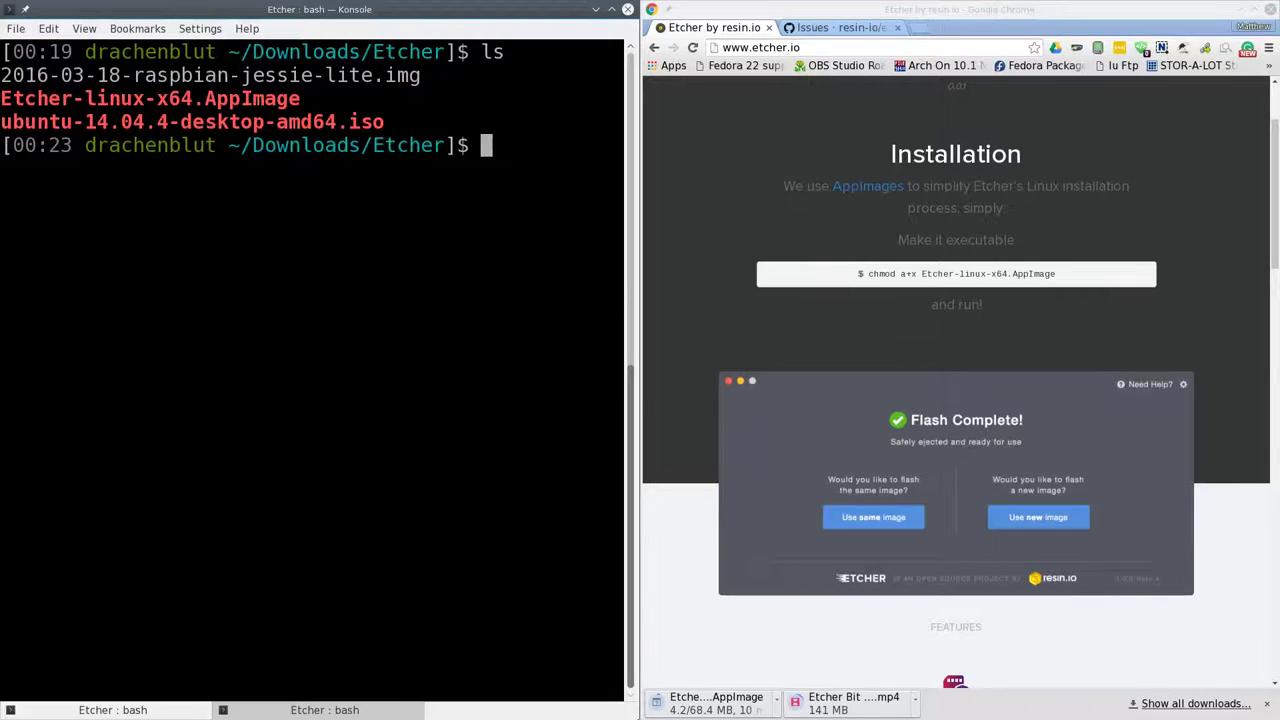
type("sudo .")
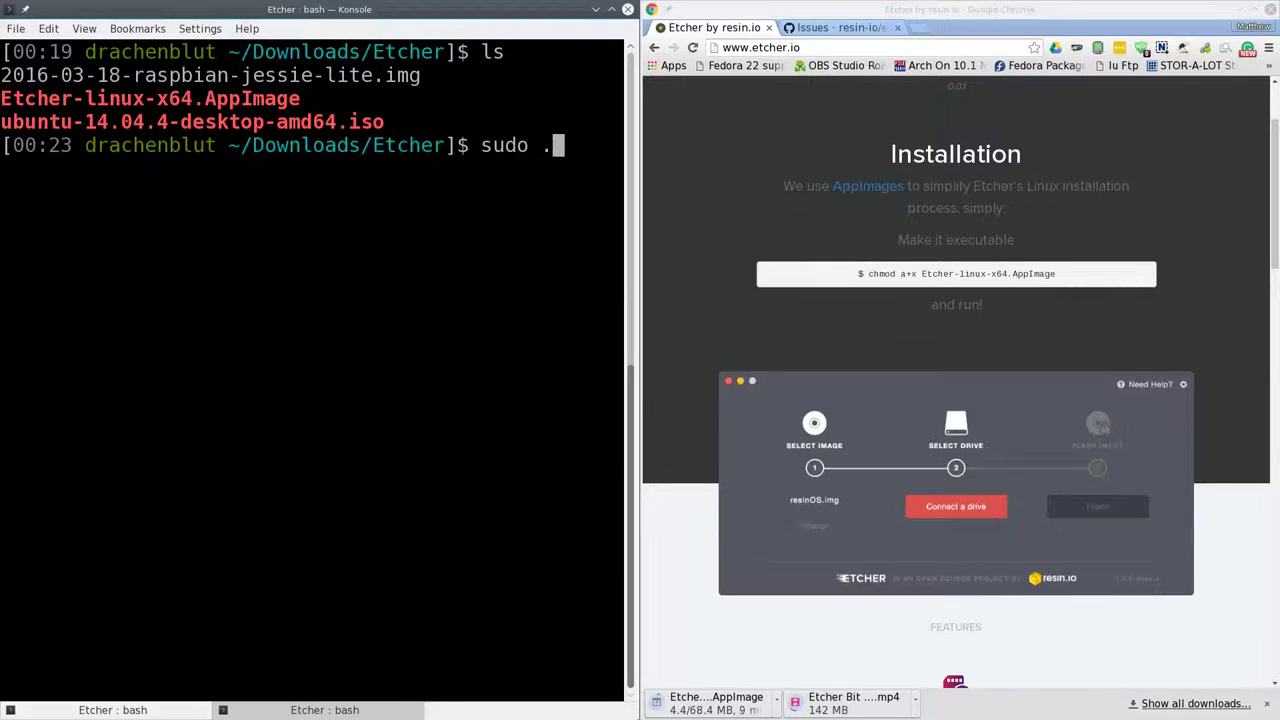
type("/")
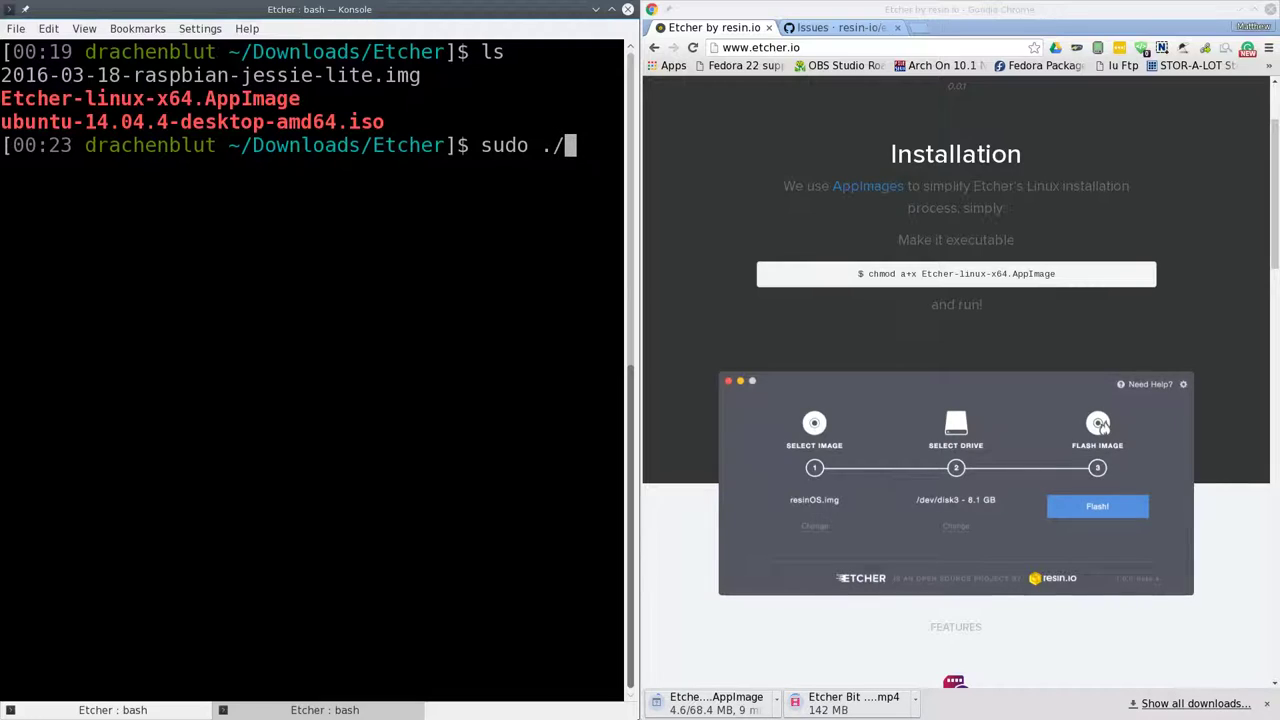
type("EEt")
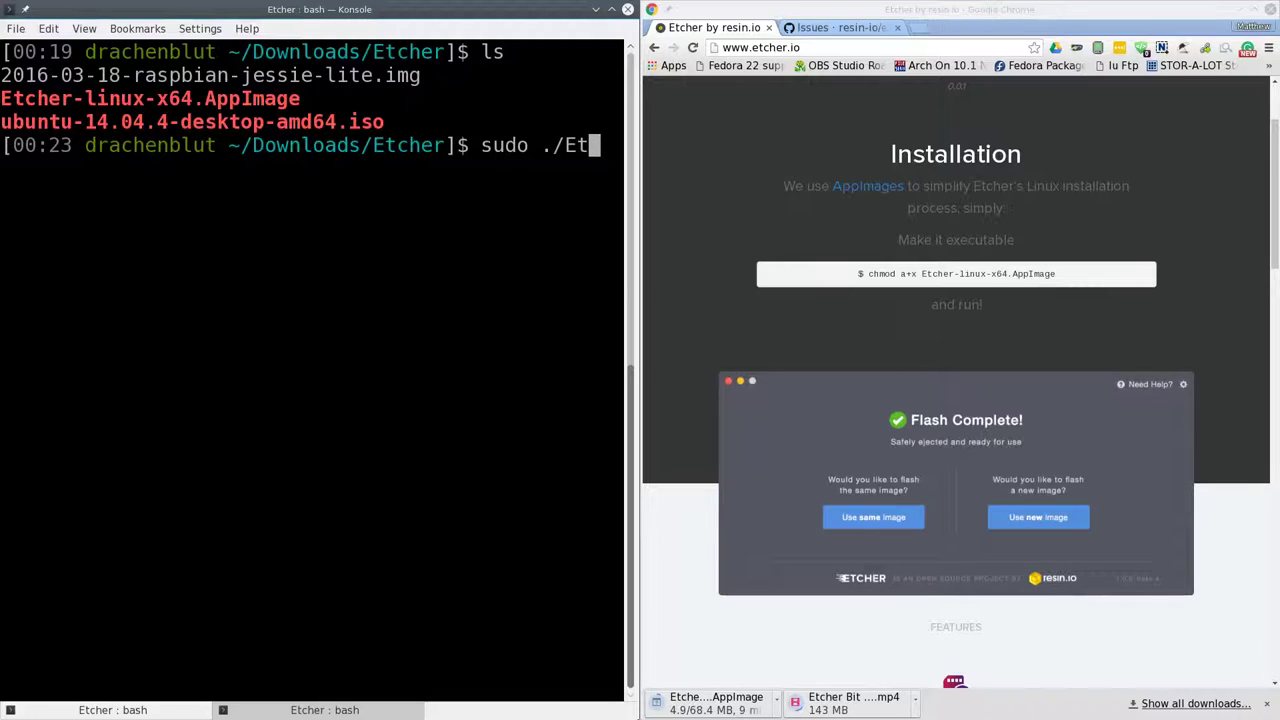
key("Tab")
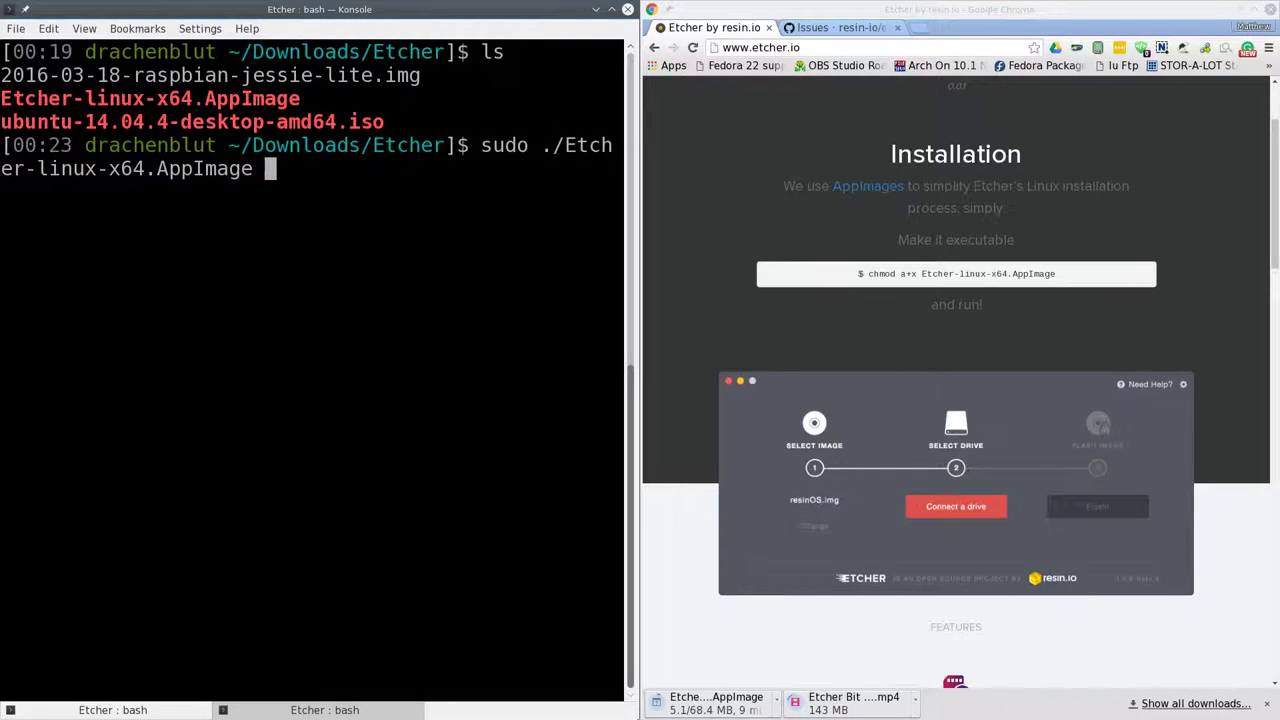
key("Return")
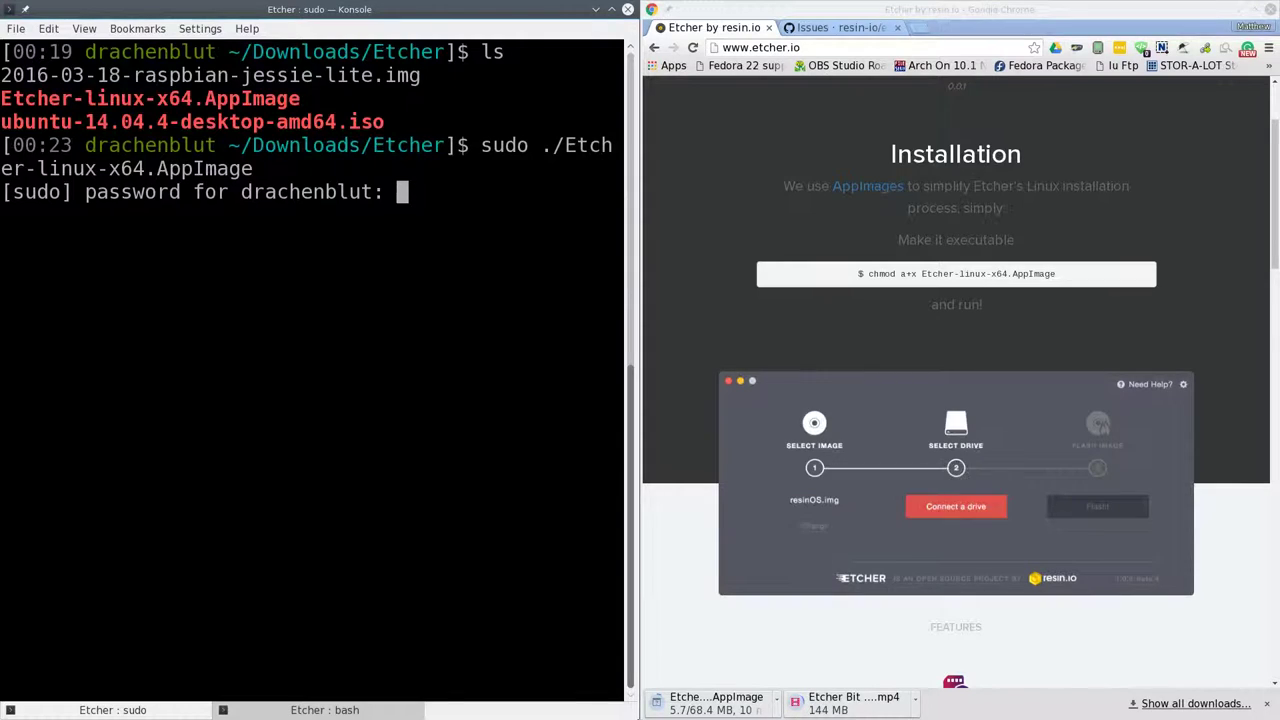
key("Return")
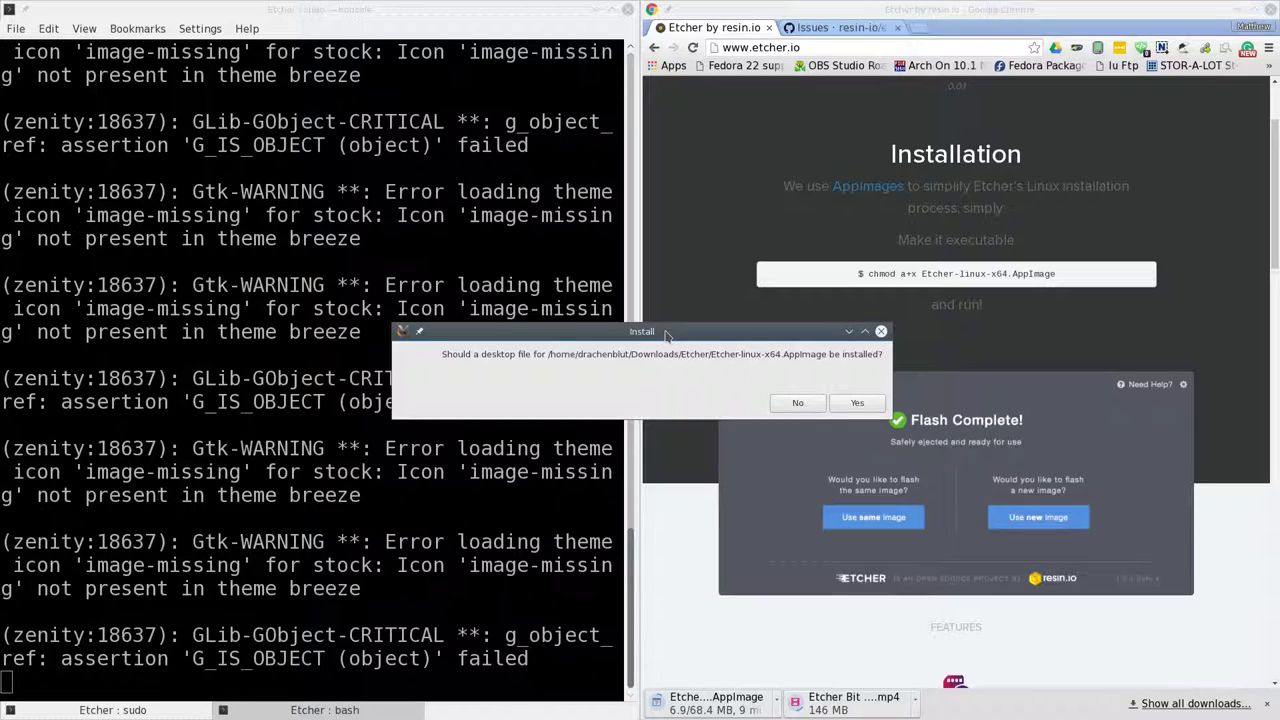
left_click(797, 403)
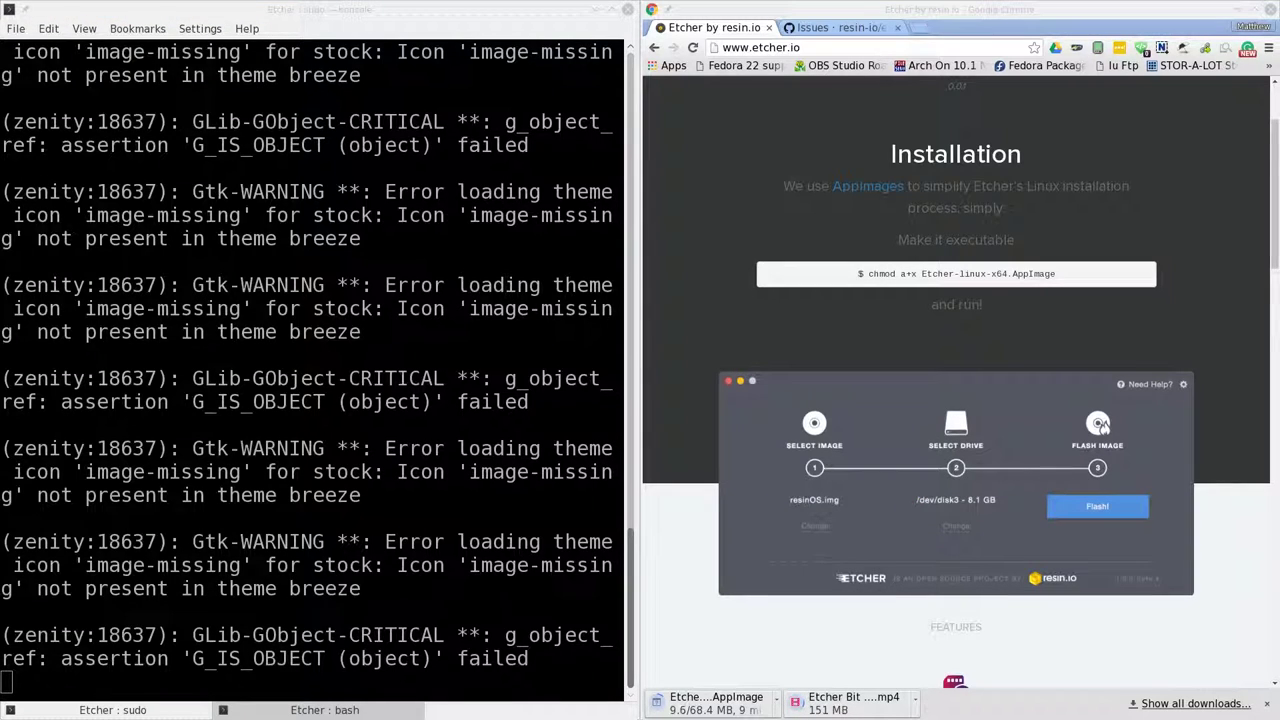
- Move the Etcher window to the centre of the screen
left_click_drag(326, 118, 672, 192)
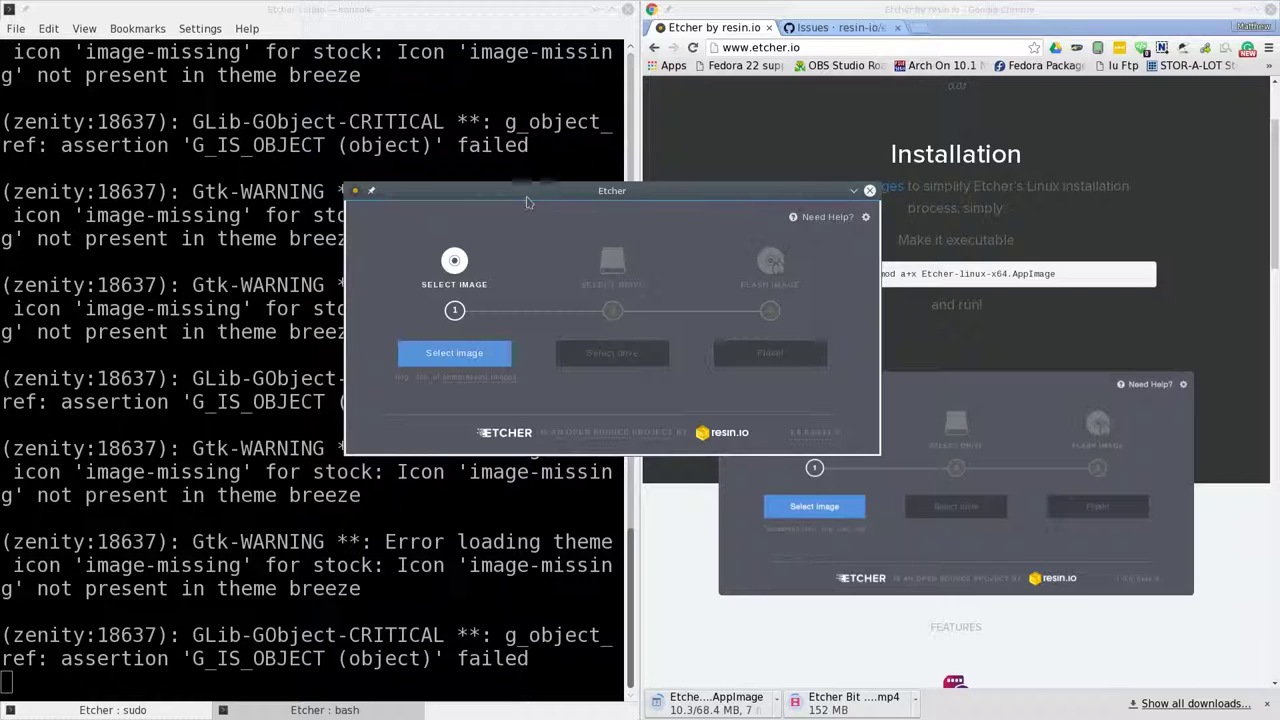
- Choose ubuntu-14.04.4-desktop-amd64.iso from home/user/Downloads/Etcher as the image to flash
left_click(470, 356)
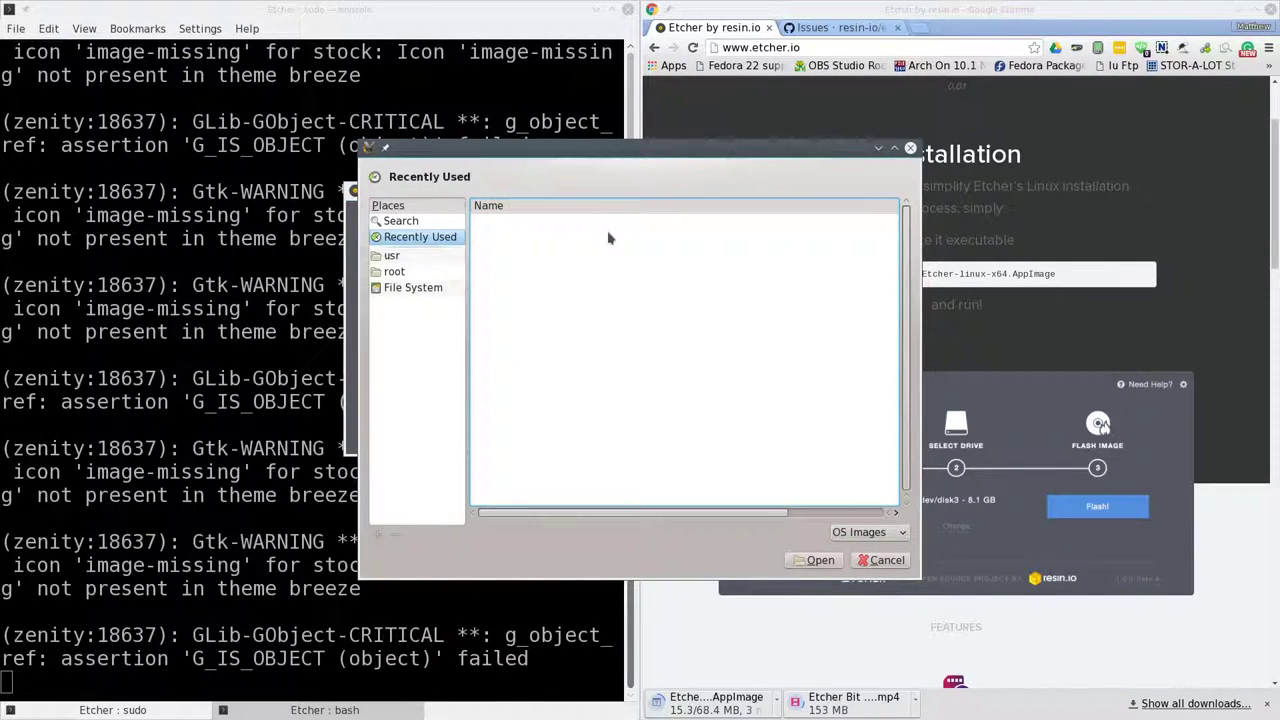
left_click(427, 288)
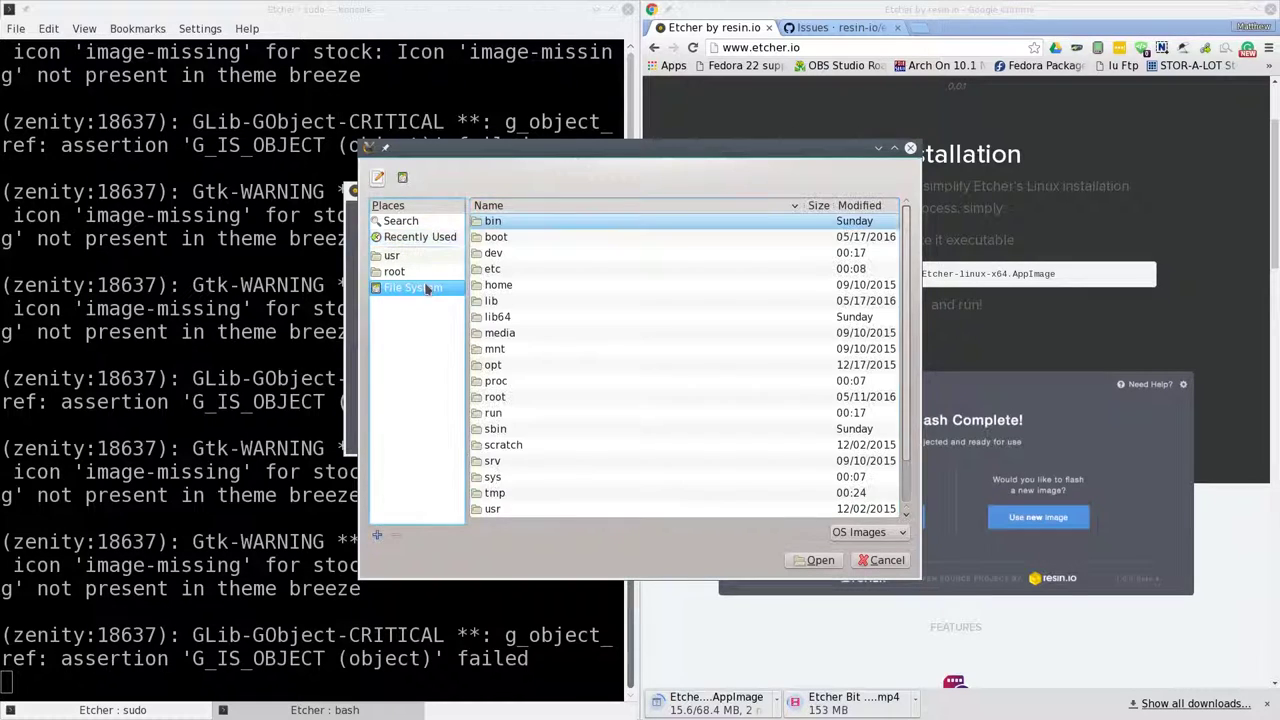
double_click(499, 285)
double_click(527, 224)
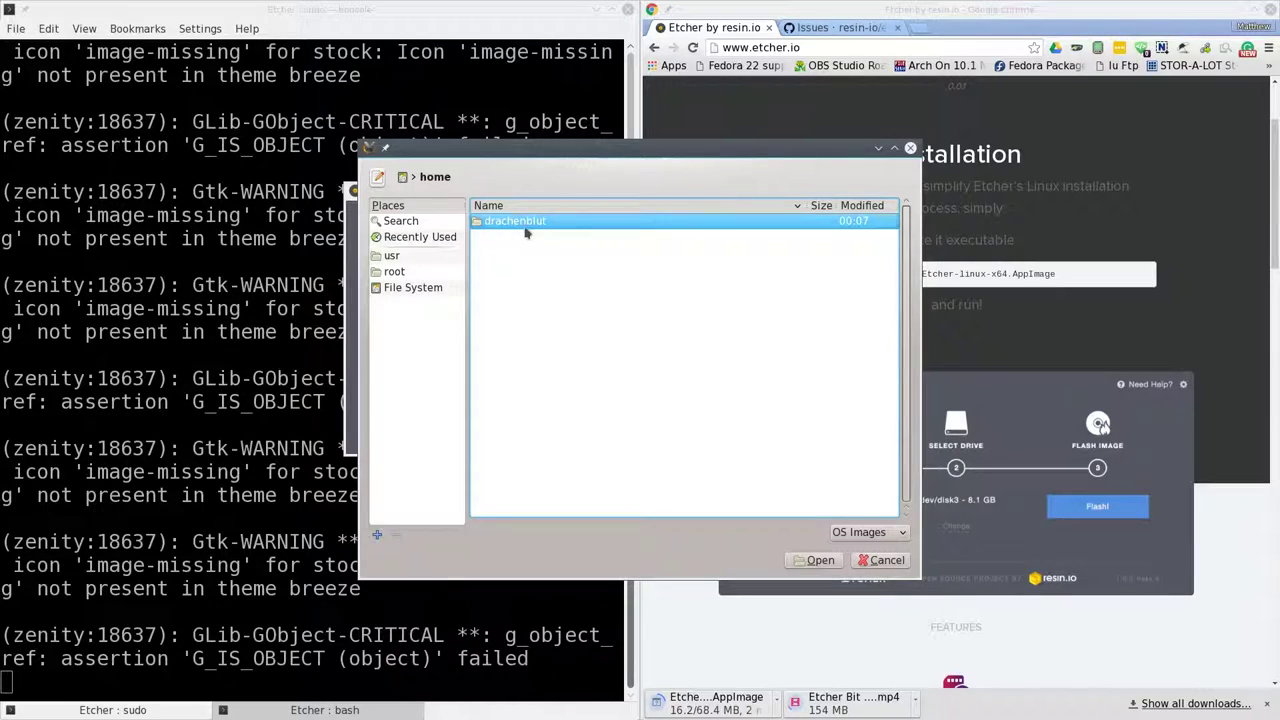
double_click(522, 266)
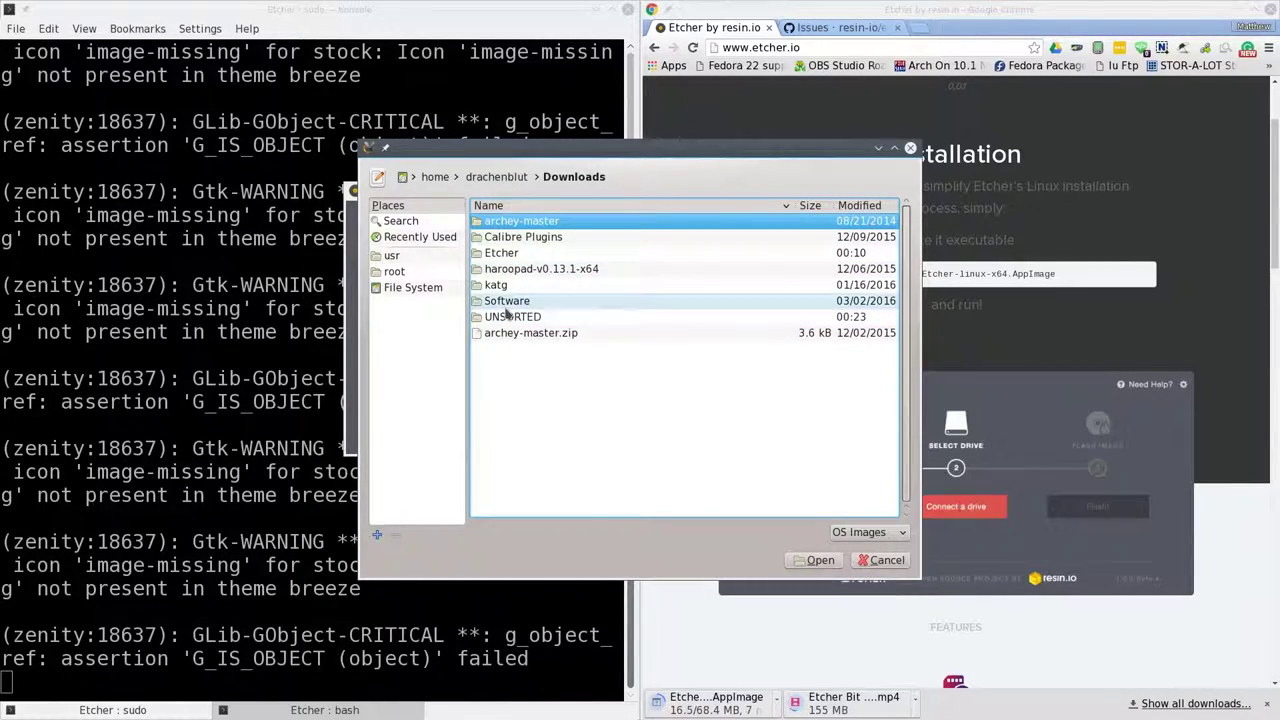
double_click(505, 254)
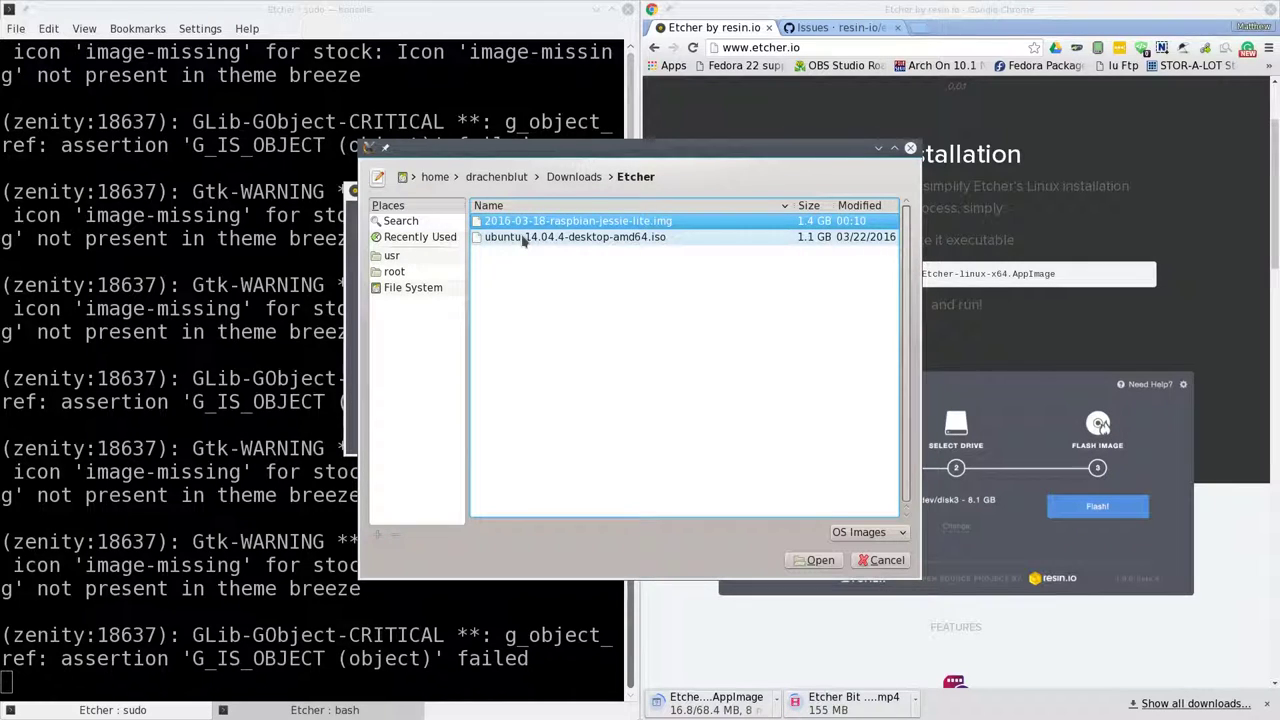
left_click(530, 238)
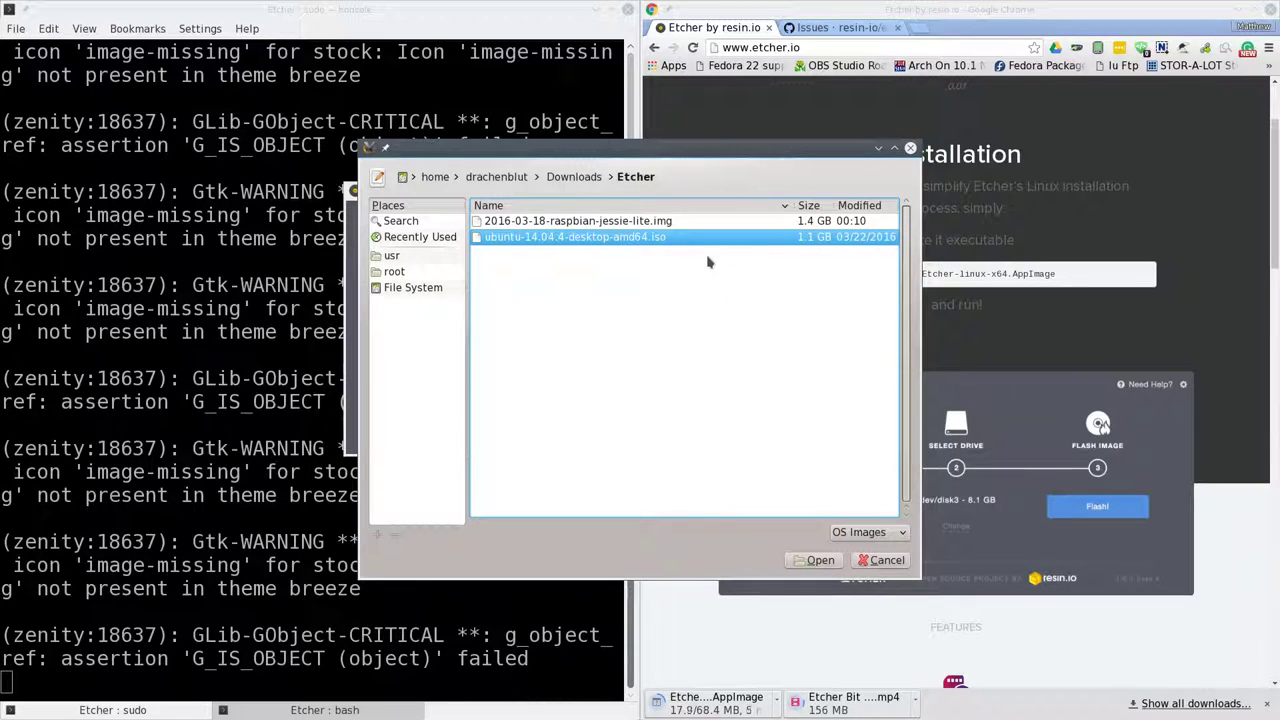
left_click(826, 560)
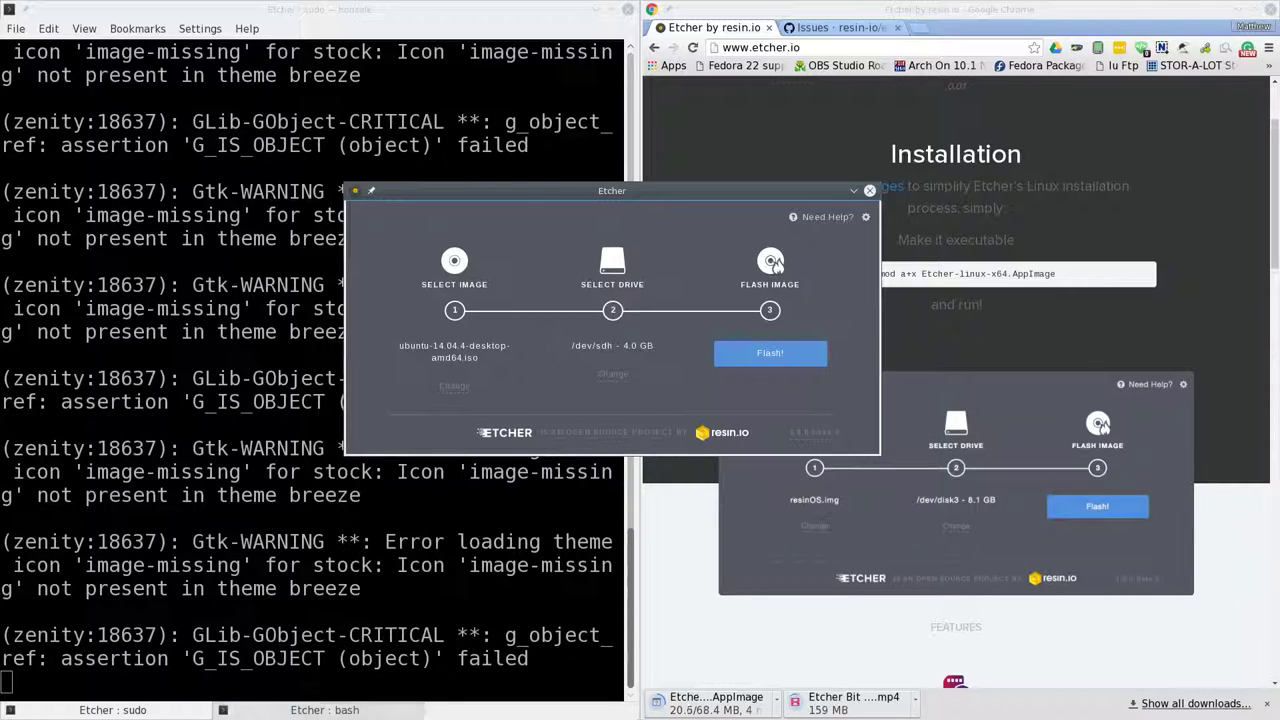
- Enlarge Konsole's font and run dmesg to confirm the 4 GB stick is sdh, then return to Etcher
left_click(325, 710)
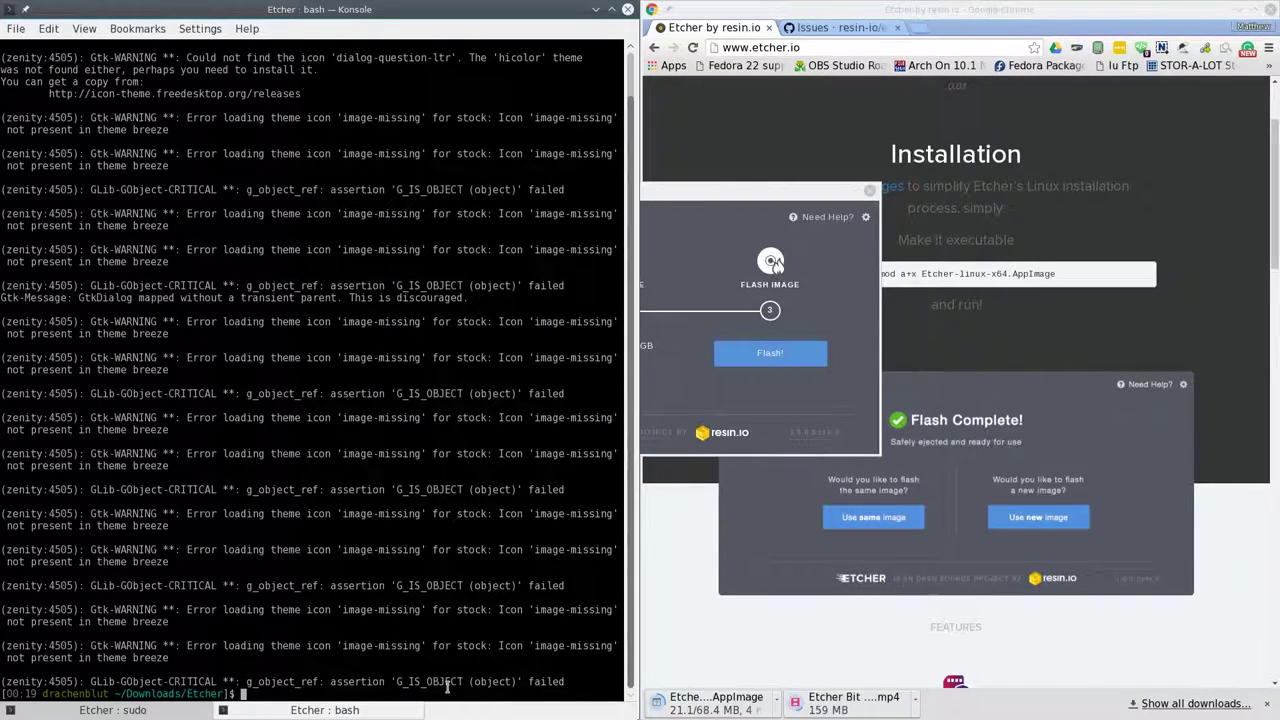
key("ctrl+plus")
key("ctrl+plus")
key("ctrl+plus")
key("ctrl+plus")
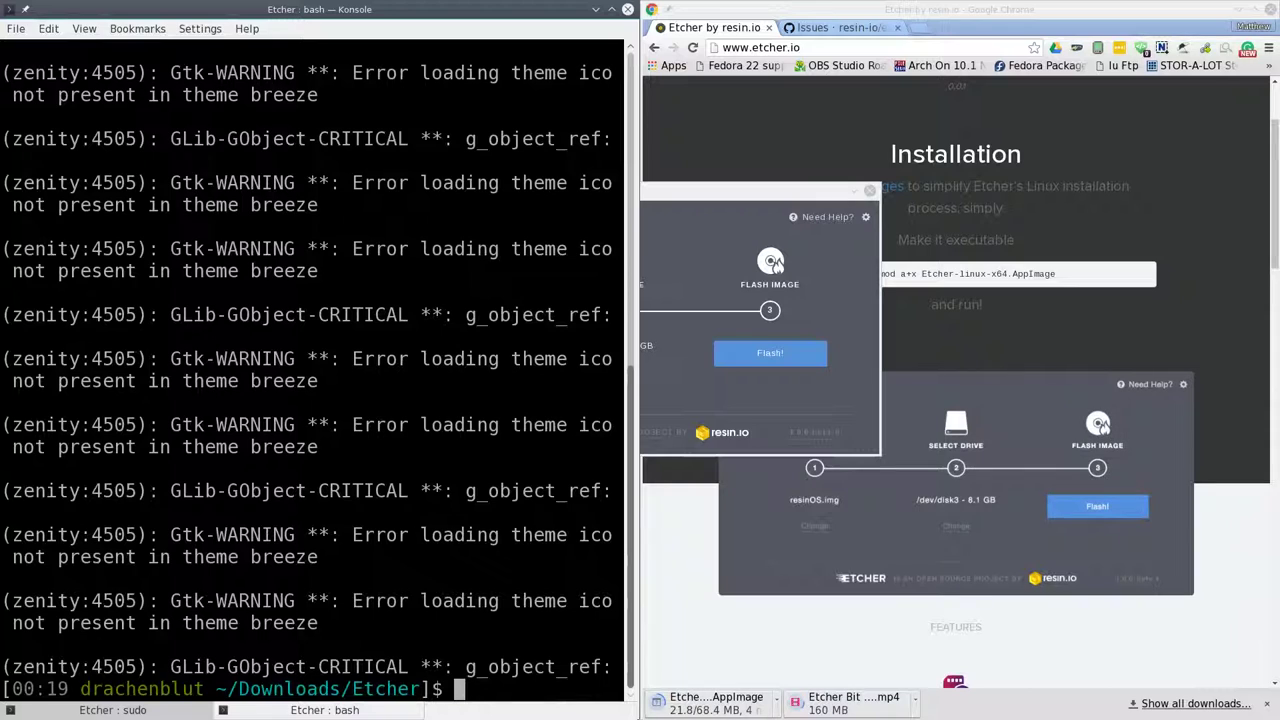
type("dmesg")
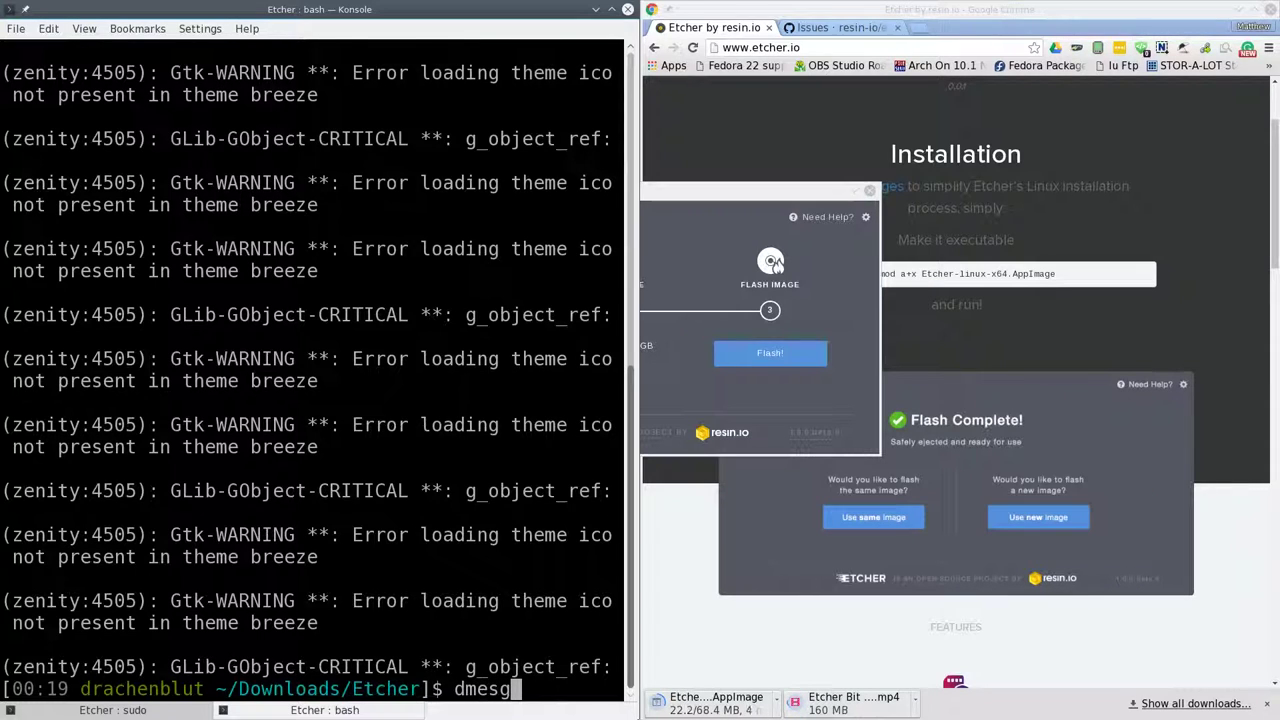
key("Return")
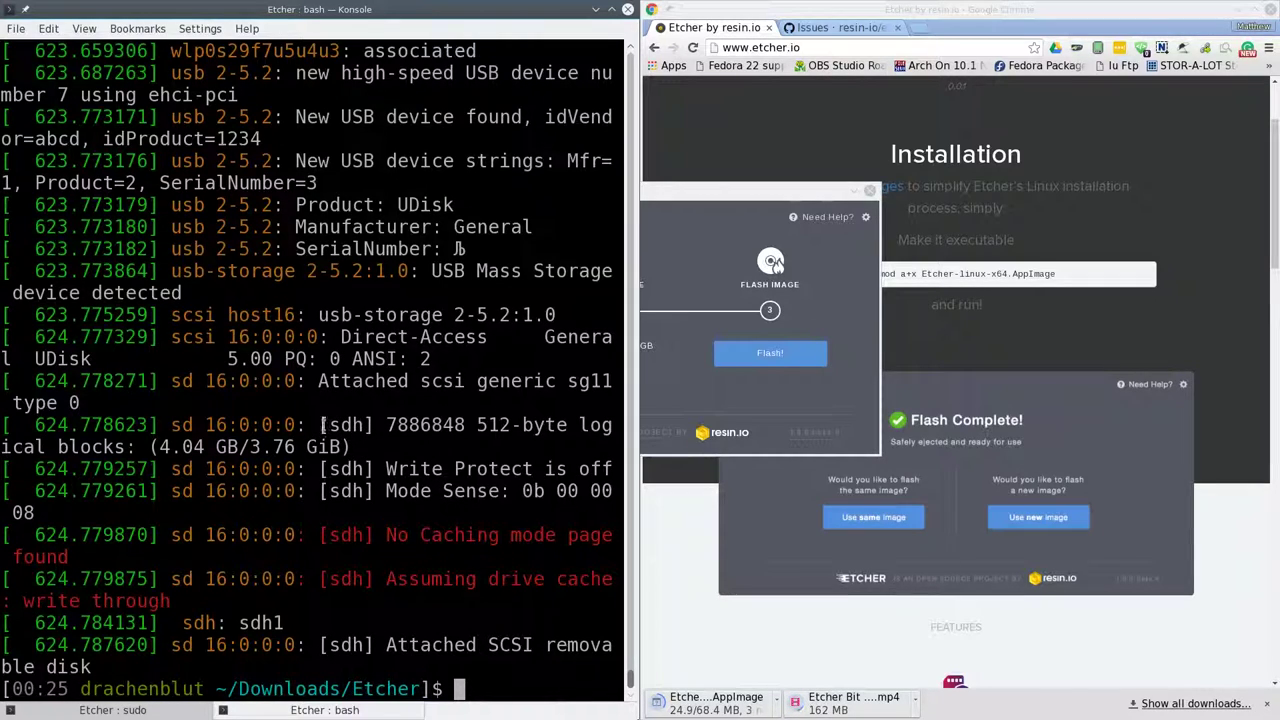
left_click(697, 203)
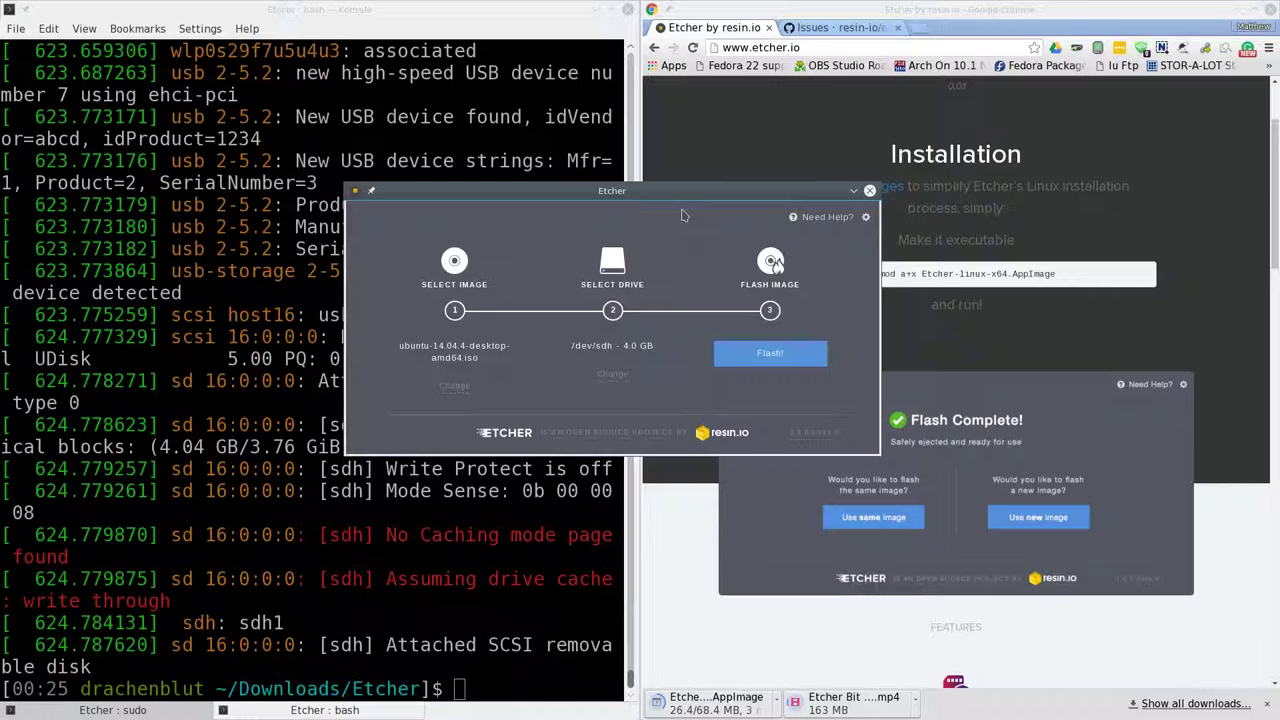
- Start flashing the Ubuntu 14.04.4 image onto /dev/sdh
left_click(788, 358)
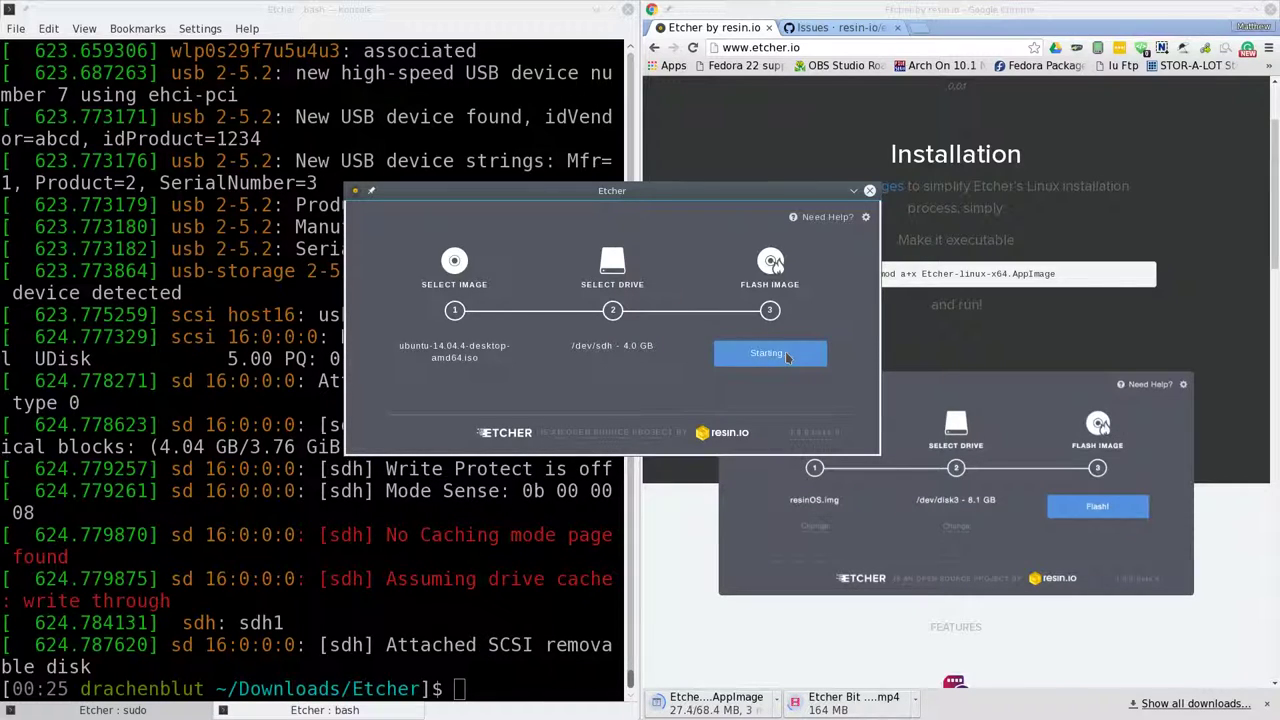